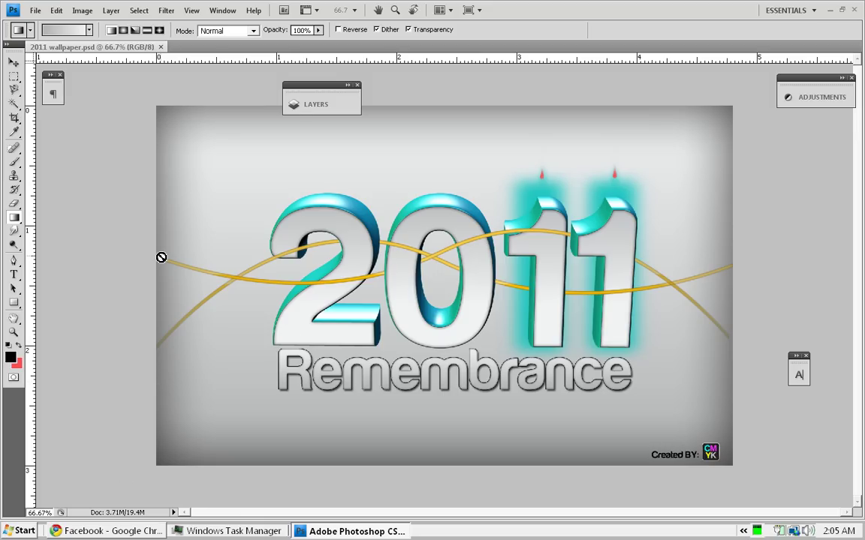
# Create a new white RGB document of 1440 by 900 pixels at 300 pixels/inch
pyautogui.click(35, 11)
pyautogui.click(52, 25)
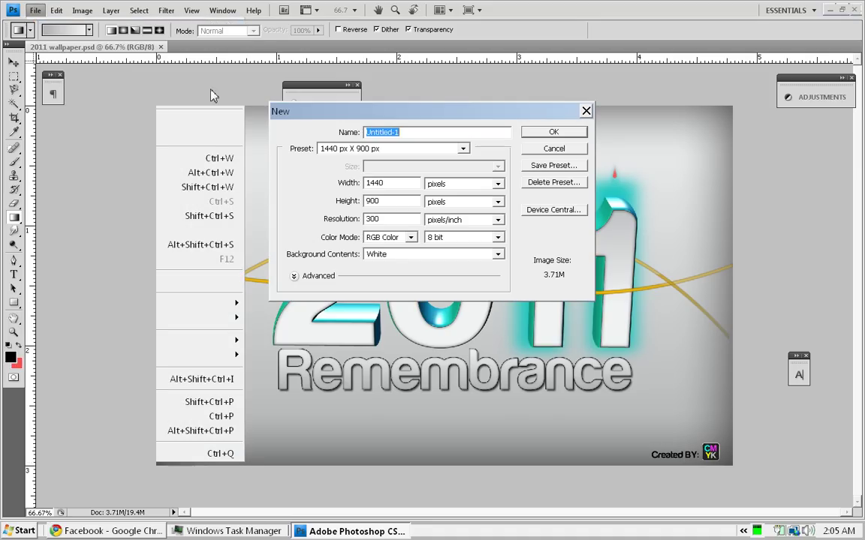
pyautogui.click(375, 183)
pyautogui.doubleClick(375, 183)
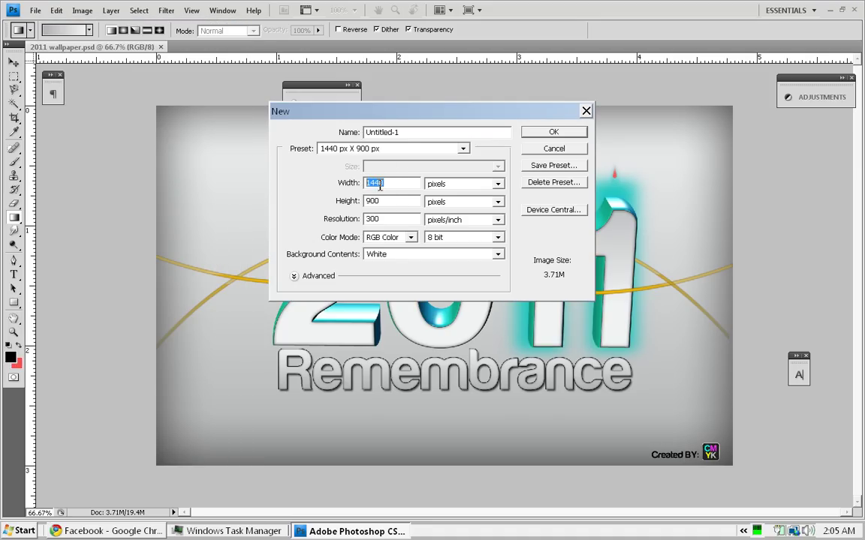
pyautogui.click(553, 132)
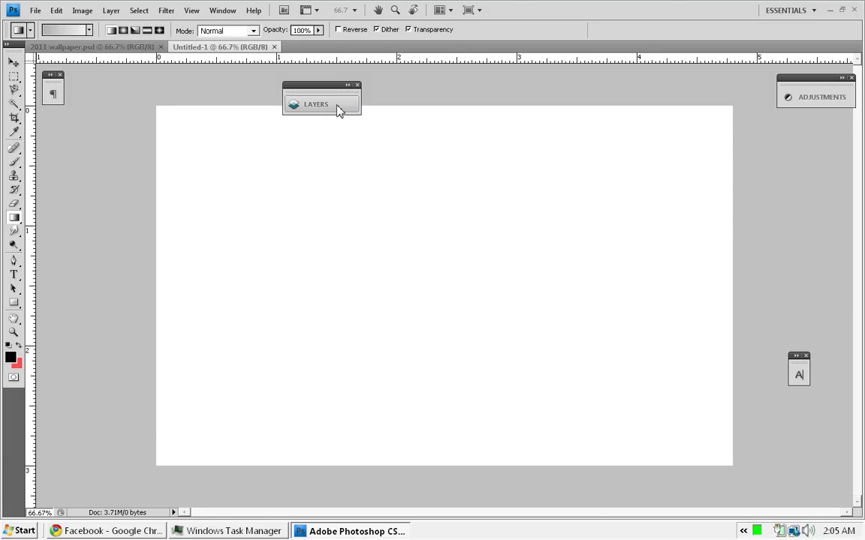
# Convert the locked background into a regular layer, keeping the default name Layer 0
pyautogui.click(337, 110)
pyautogui.doubleClick(465, 147)
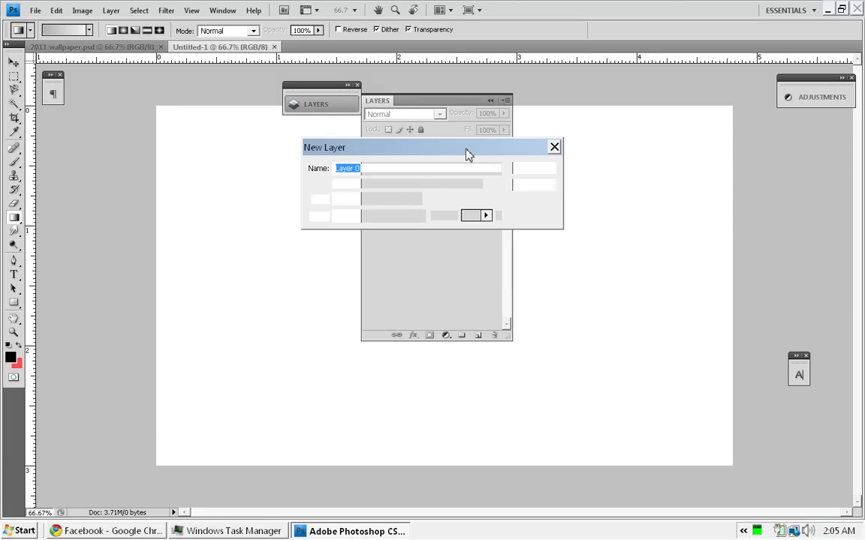
pyautogui.press('Return')
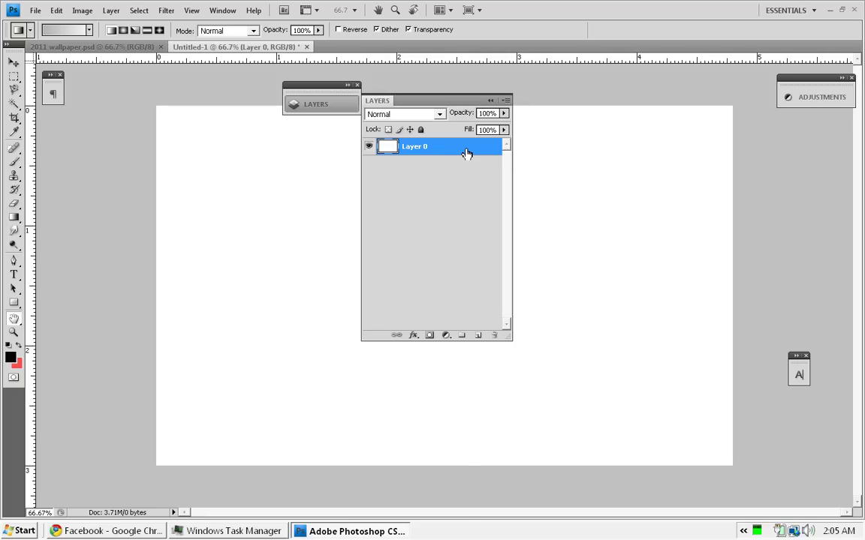
# Add a Gradient Overlay to Layer 0 using the light grey gradient preset
pyautogui.doubleClick(466, 153)
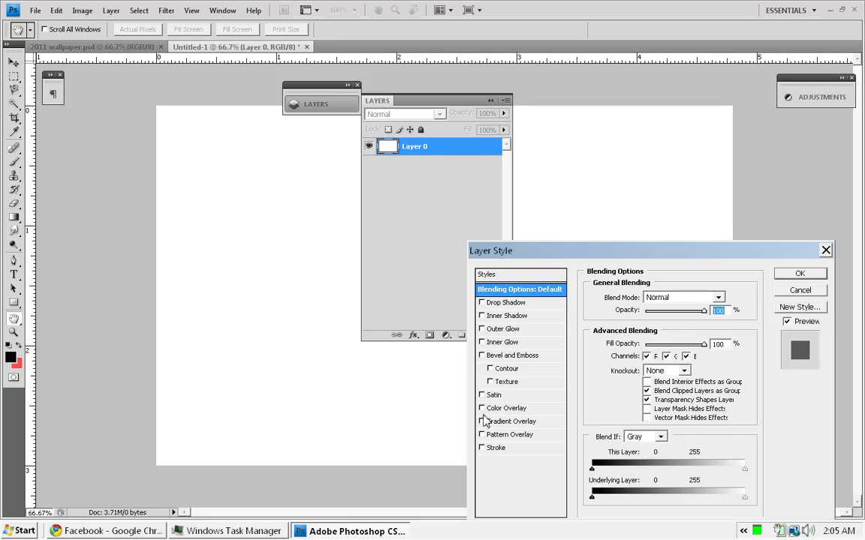
pyautogui.click(482, 422)
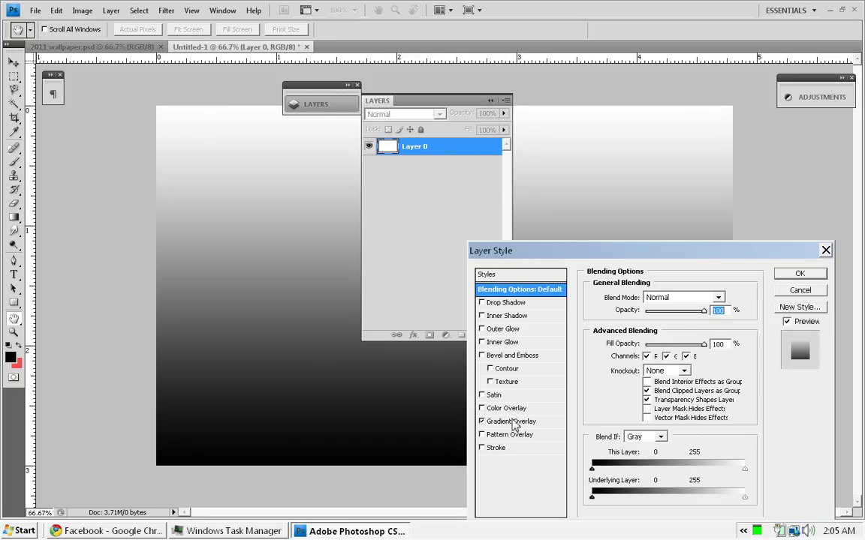
pyautogui.click(512, 422)
pyautogui.click(700, 325)
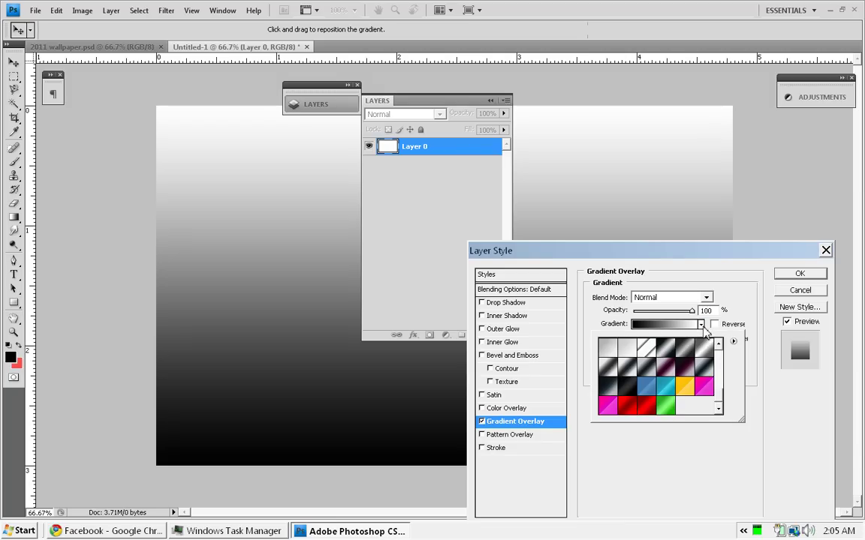
pyautogui.click(607, 351)
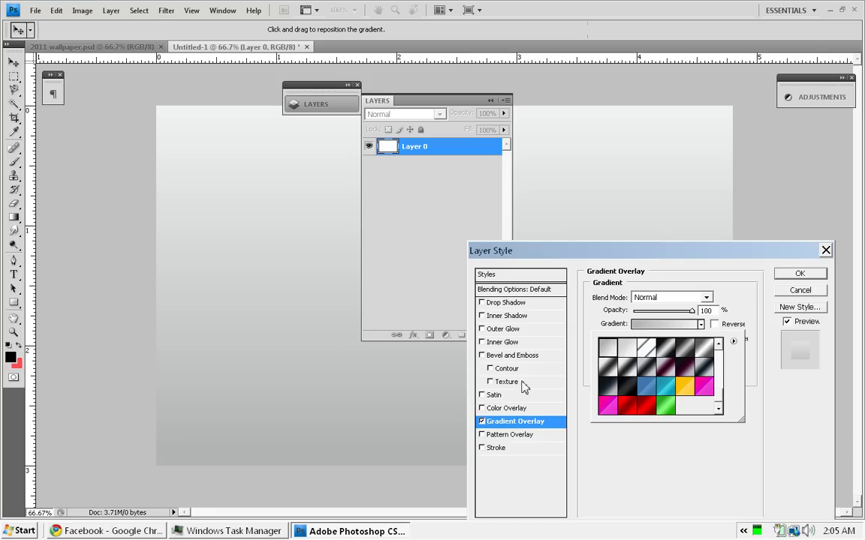
# Add an Inner Shadow to Layer 0 with distance 0 px and size 150 px, and apply the layer style
pyautogui.click(482, 316)
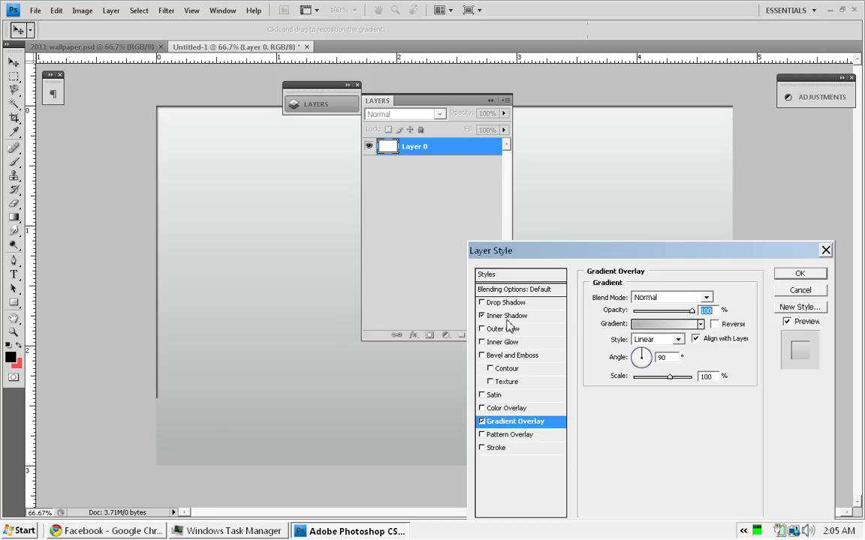
pyautogui.click(507, 316)
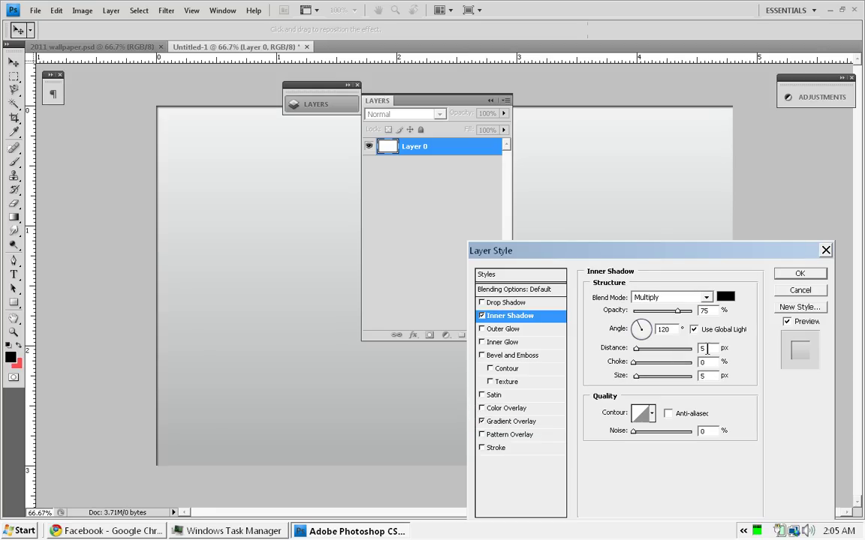
pyautogui.moveTo(618, 347); pyautogui.dragTo(570, 349)
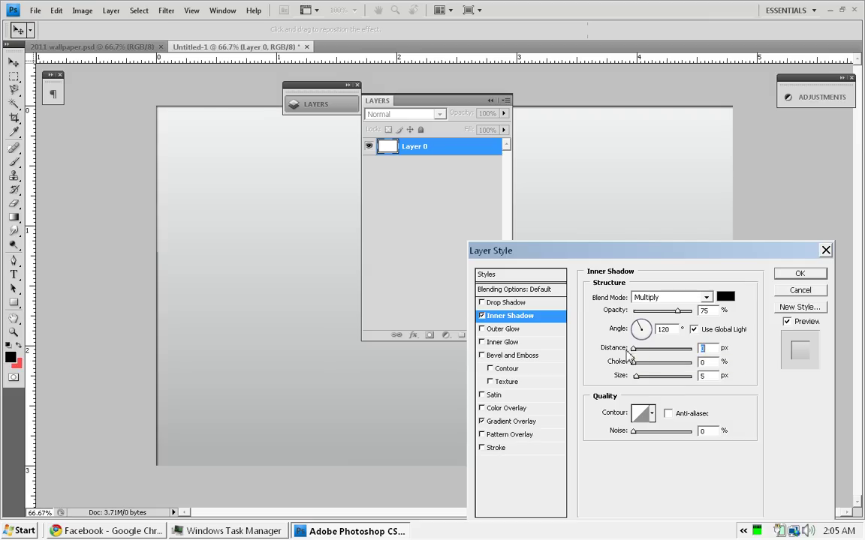
pyautogui.doubleClick(710, 376)
pyautogui.write('3')
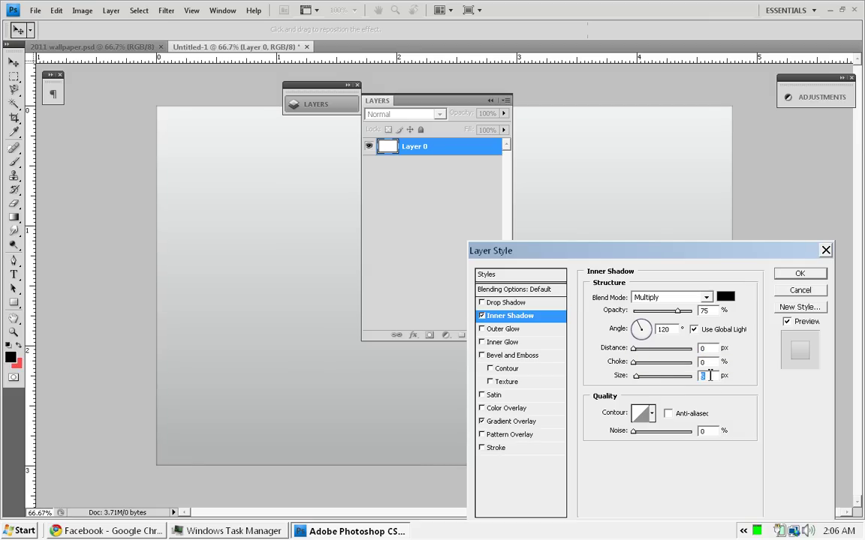
pyautogui.write('5')
pyautogui.write('50')
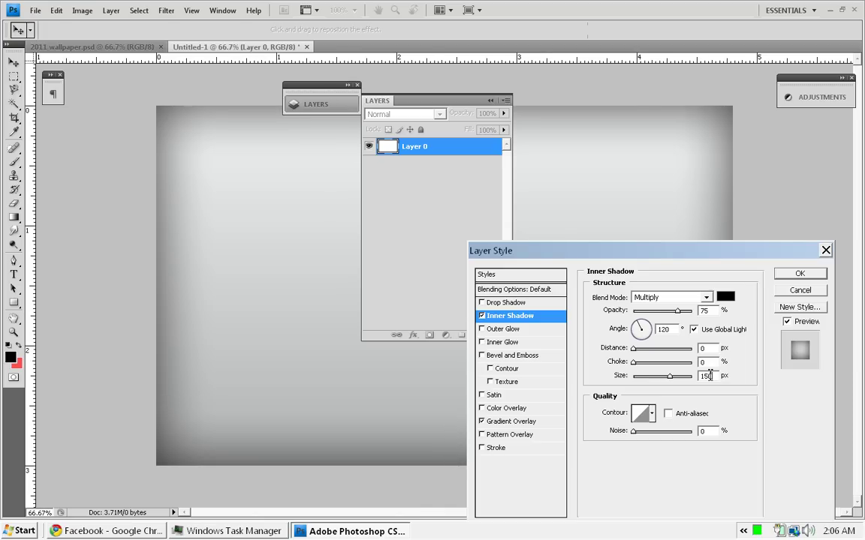
pyautogui.click(797, 274)
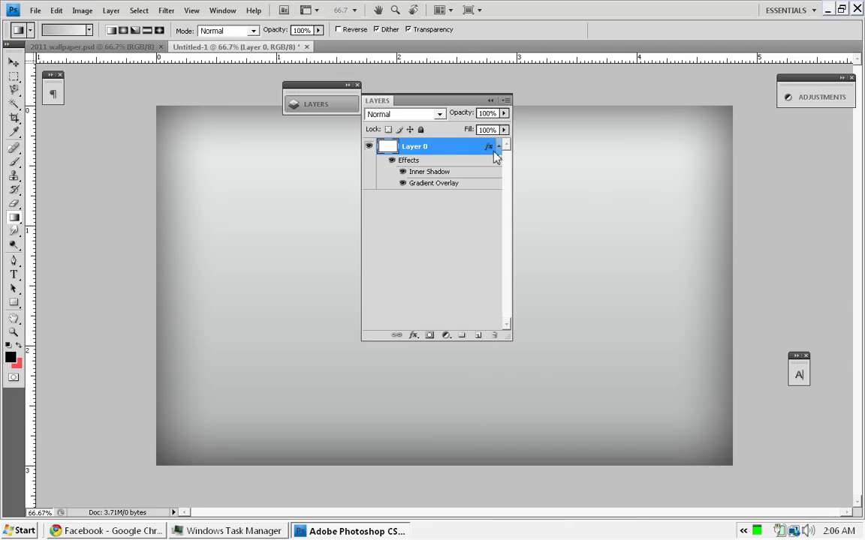
# Collapse Layer 0's effects list and fully lock the layer
pyautogui.click(499, 147)
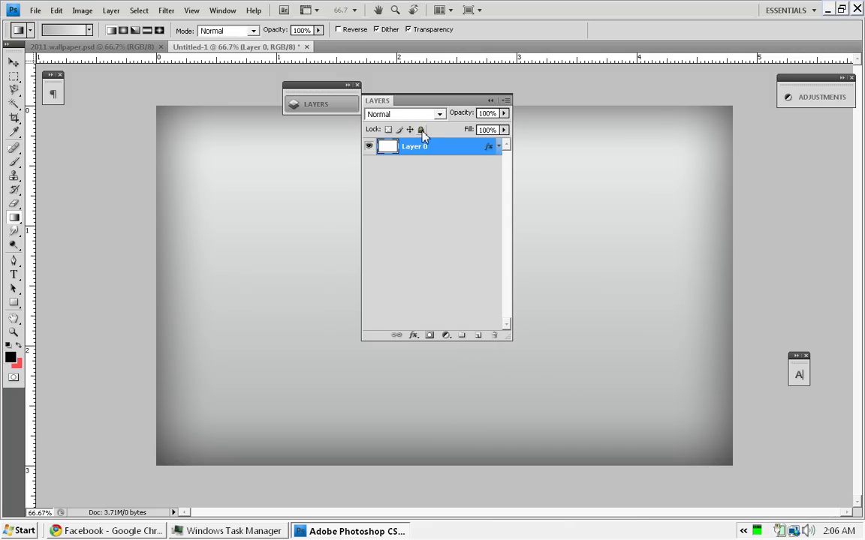
pyautogui.click(421, 130)
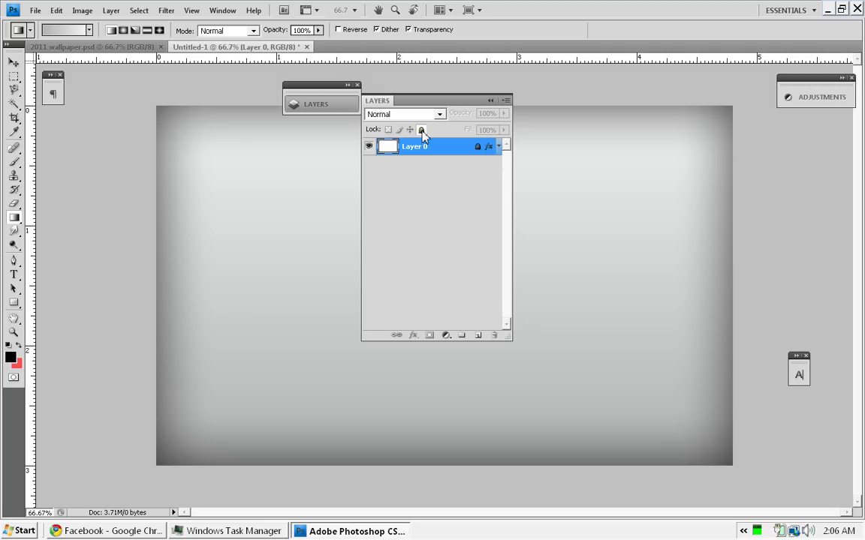
pyautogui.click(491, 101)
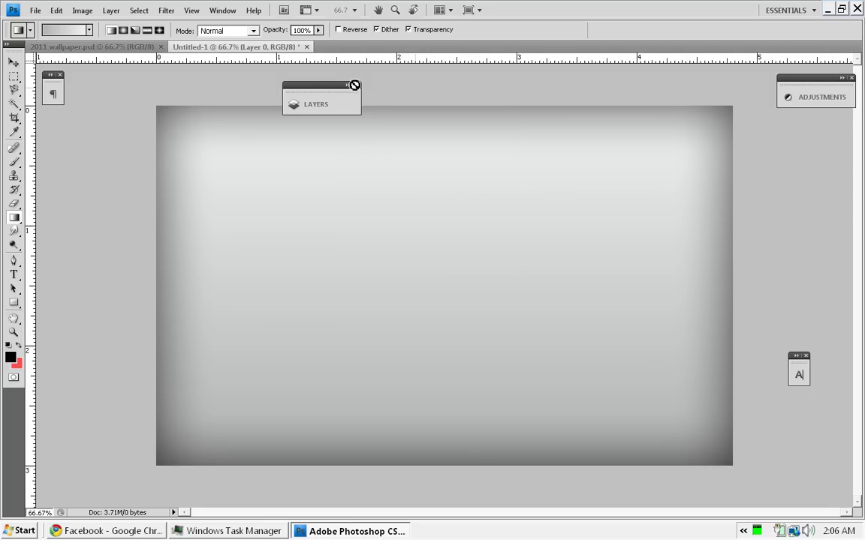
# Place the 2011 image from the Pictures folder into the document
pyautogui.click(36, 10)
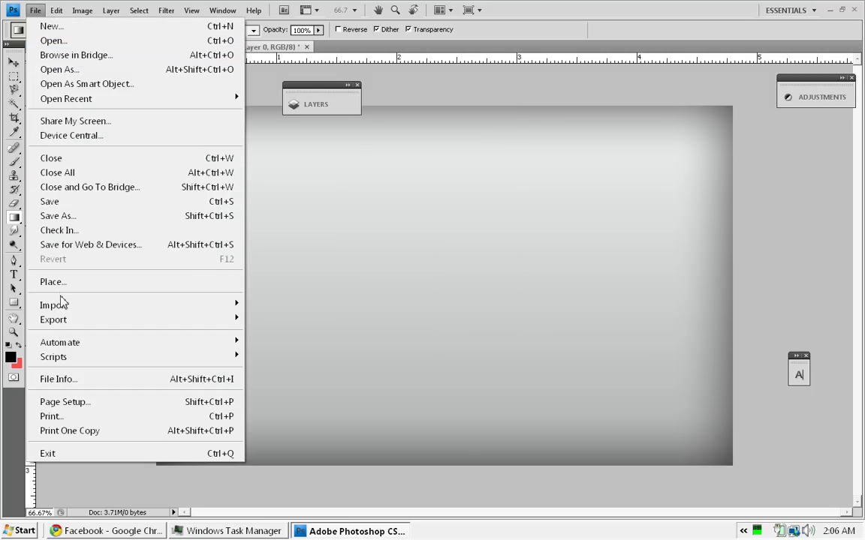
pyautogui.click(60, 283)
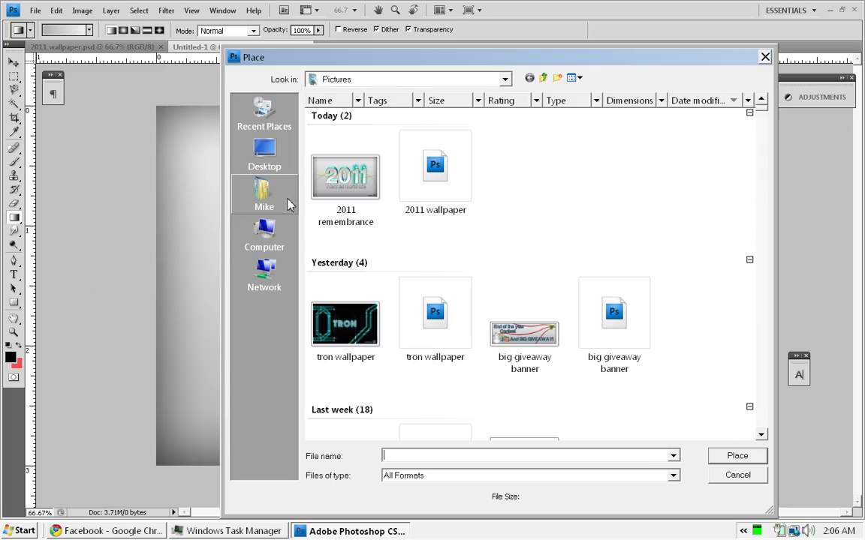
pyautogui.click(409, 313)
pyautogui.press('Down')
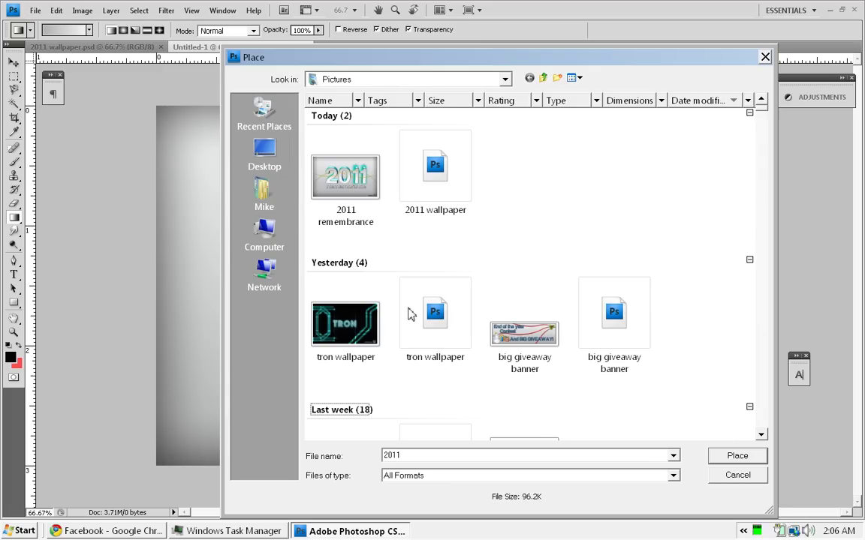
pyautogui.press('Down')
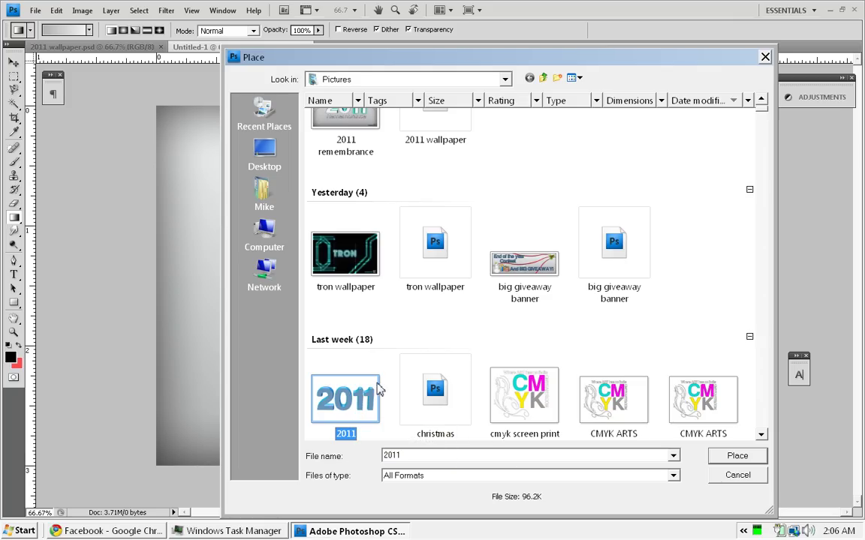
pyautogui.click(734, 458)
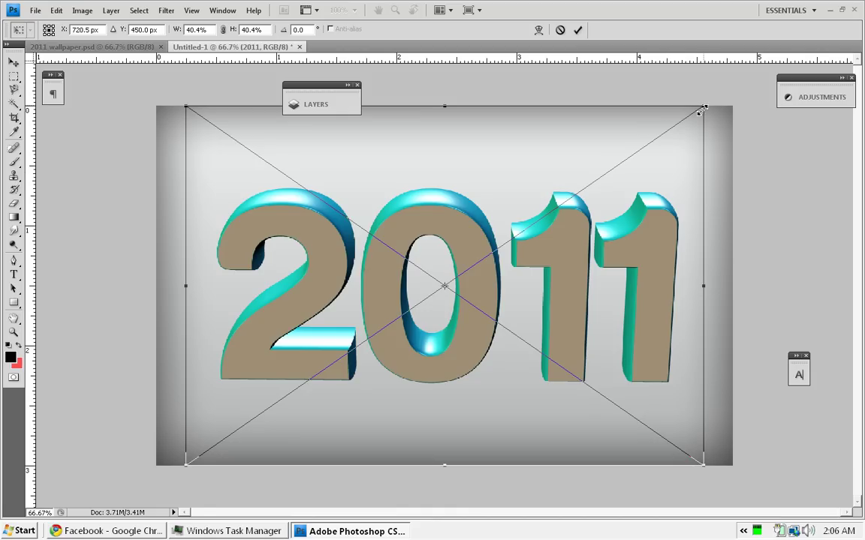
# Scale the placed 2011 graphic proportionally about its centre to about 32%, with the grid shown, and commit the placement
pyautogui.moveTo(668, 144); pyautogui.dragTo(657, 153)
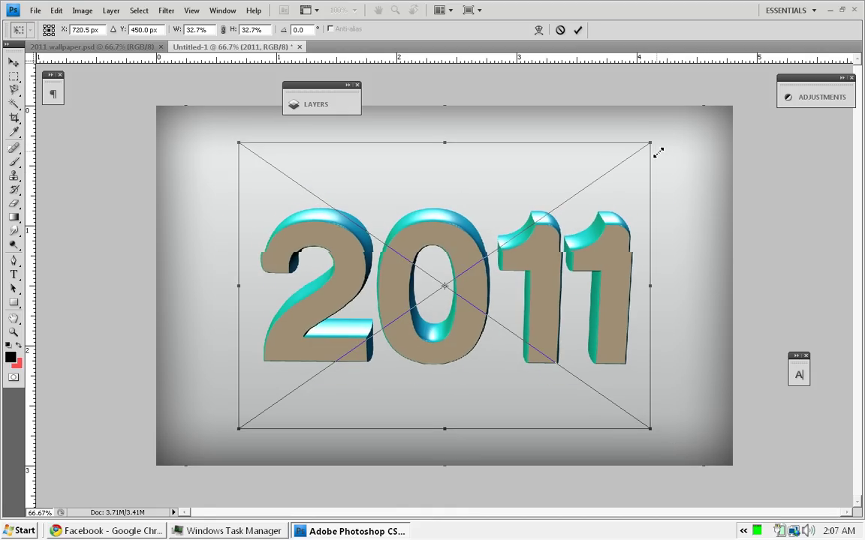
pyautogui.hotkey('ctrl', "'")
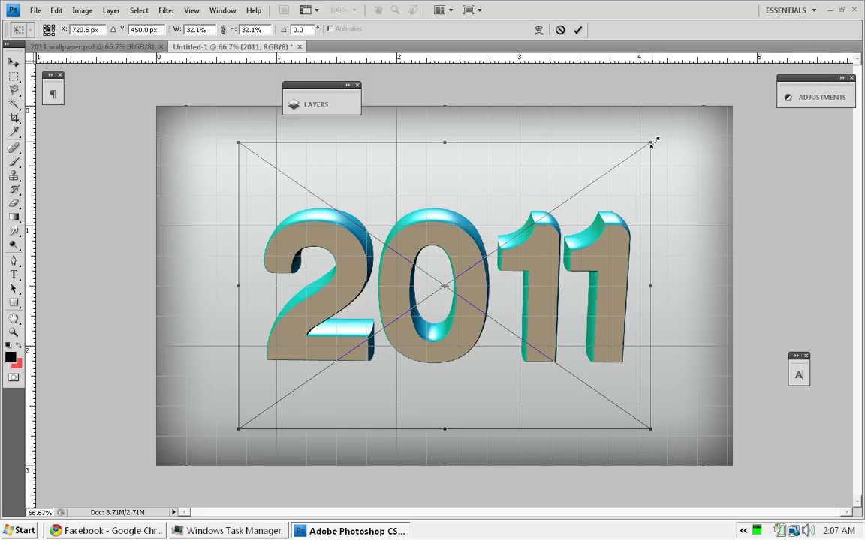
pyautogui.moveTo(654, 142); pyautogui.dragTo(651, 144)
pyautogui.press('Return')
pyautogui.press('g')
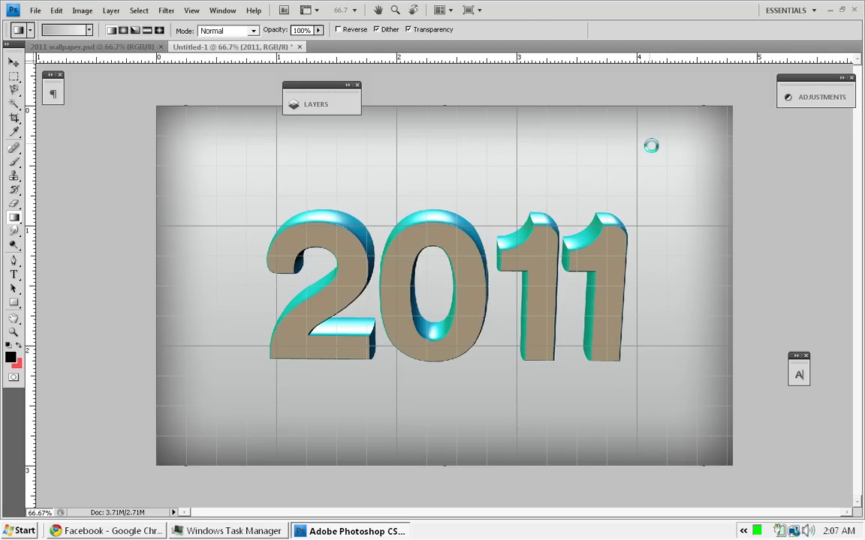
# Move the 2011 graphic slightly up and to the right to align it with the grid, and hide the grid
pyautogui.click(14, 61)
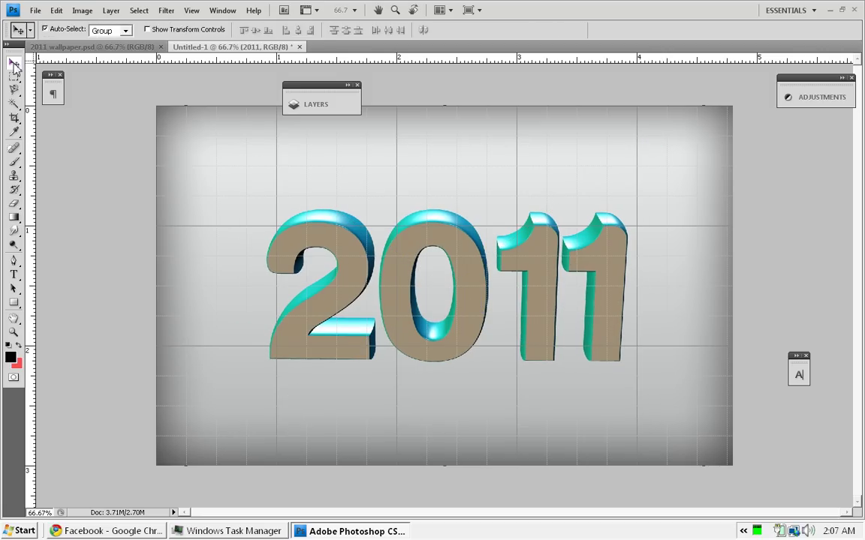
pyautogui.moveTo(338, 257); pyautogui.dragTo(346, 239)
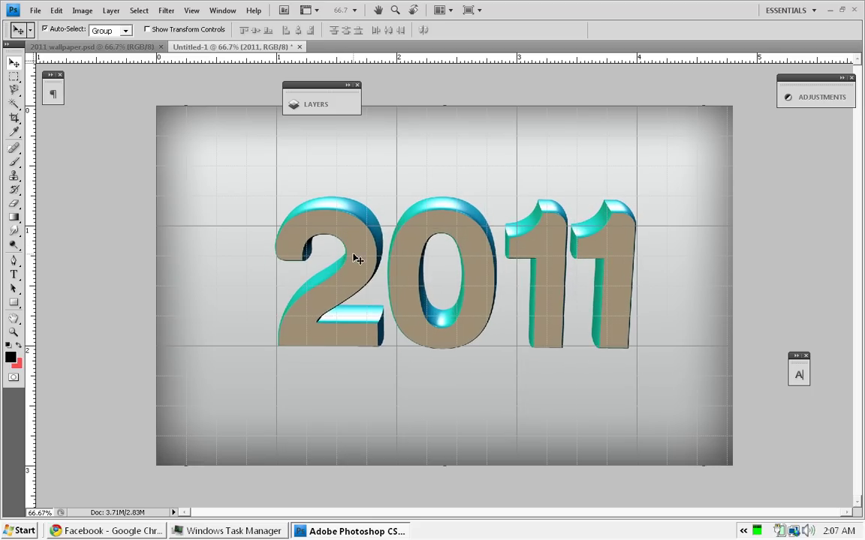
pyautogui.hotkey('ctrl', "'")
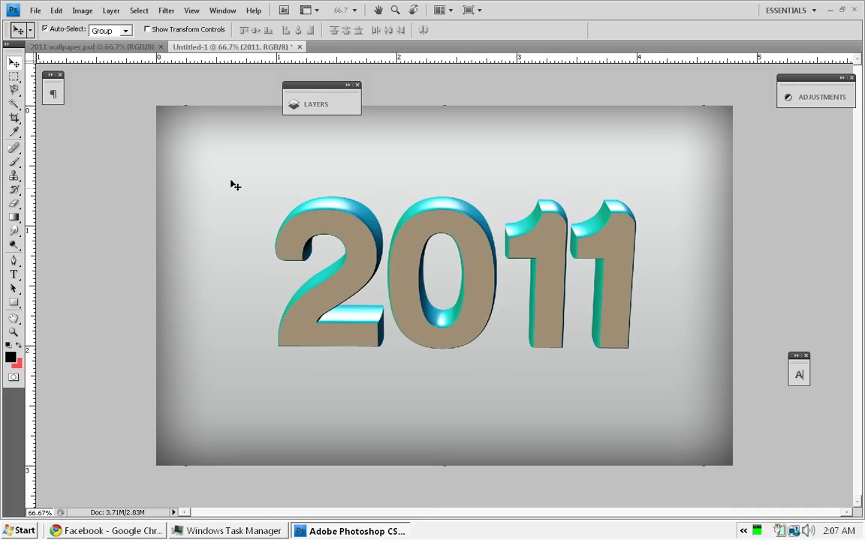
# Pick the Magic Wand tool and create a new layer named "white text face" above the 2011 layer, leaving nothing selected
pyautogui.click(13, 103)
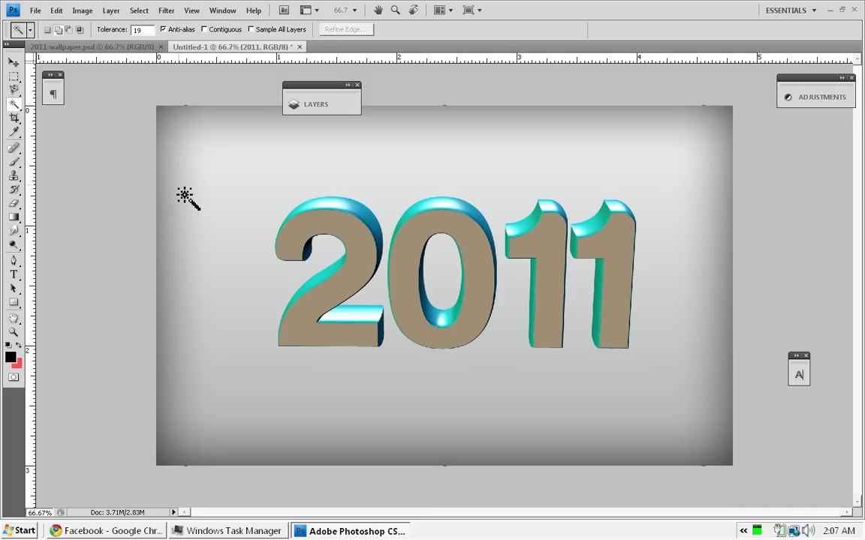
pyautogui.click(298, 229)
pyautogui.hotkey('ctrl', 'shift', 'n')
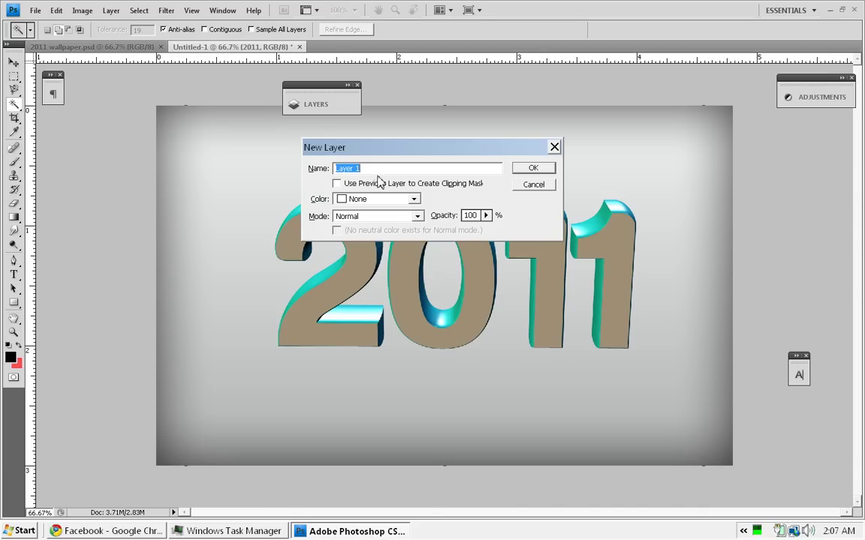
pyautogui.doubleClick(380, 172)
pyautogui.moveTo(381, 172); pyautogui.dragTo(327, 168)
pyautogui.write('white text face')
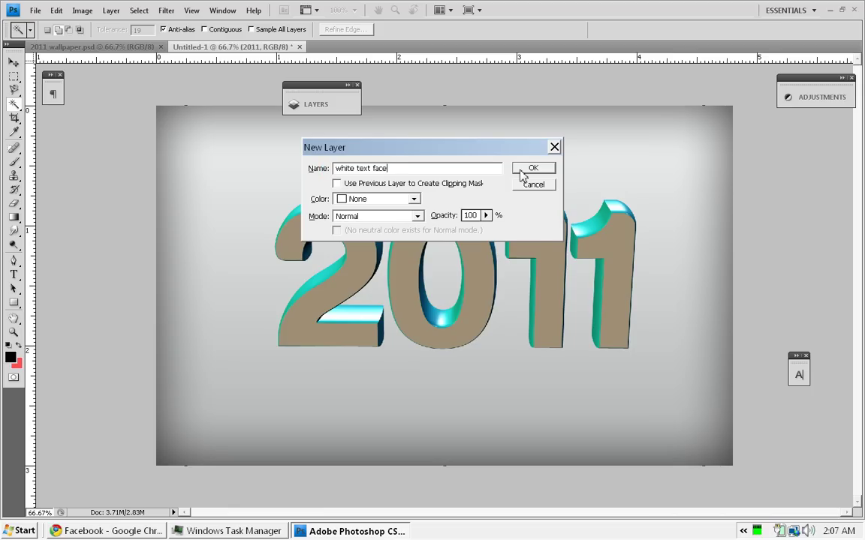
pyautogui.click(525, 169)
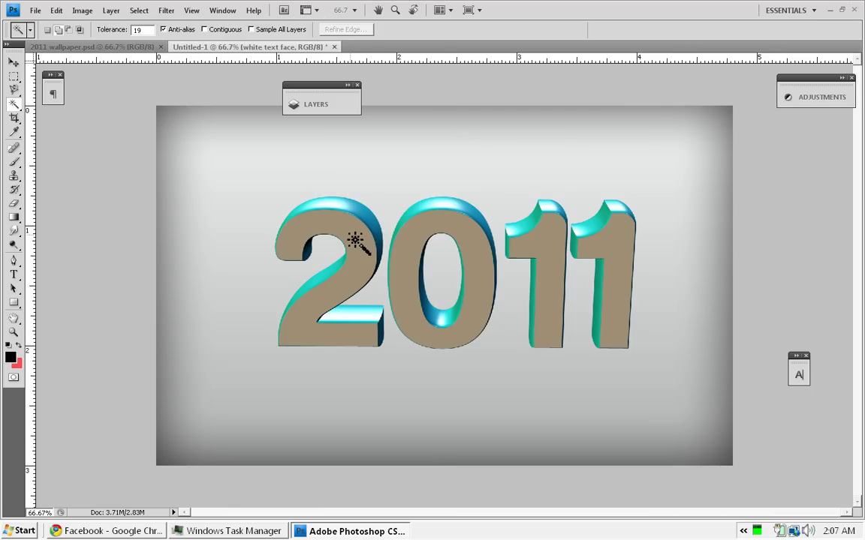
pyautogui.hotkey('ctrl', 'a')
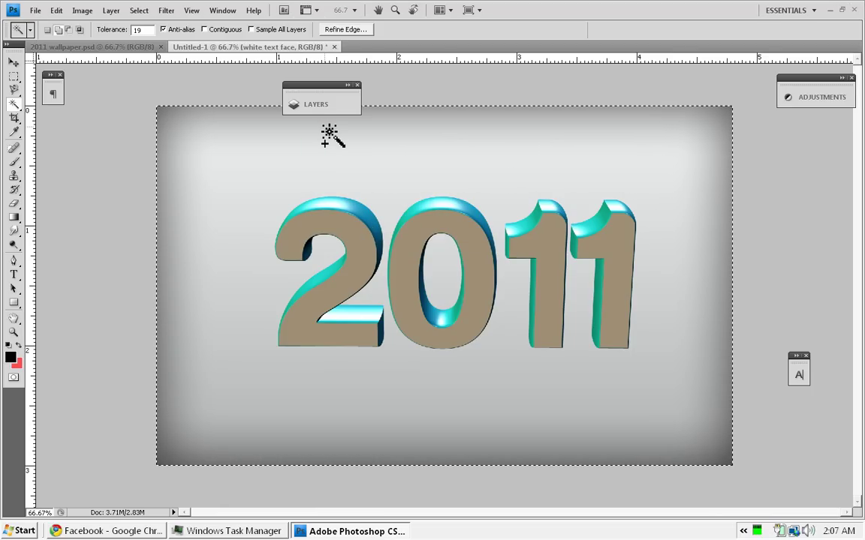
pyautogui.hotkey('ctrl', 'd')
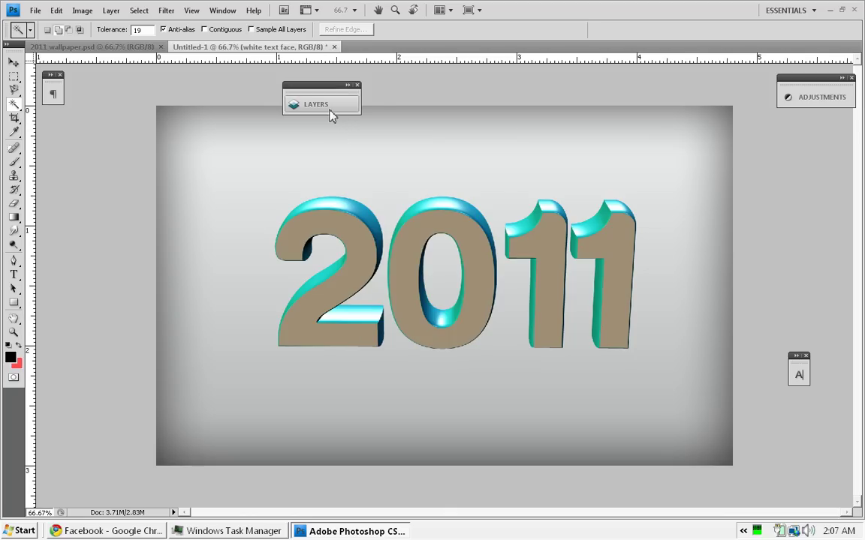
# Rasterize the 2011 smart object layer
pyautogui.click(319, 105)
pyautogui.click(424, 171)
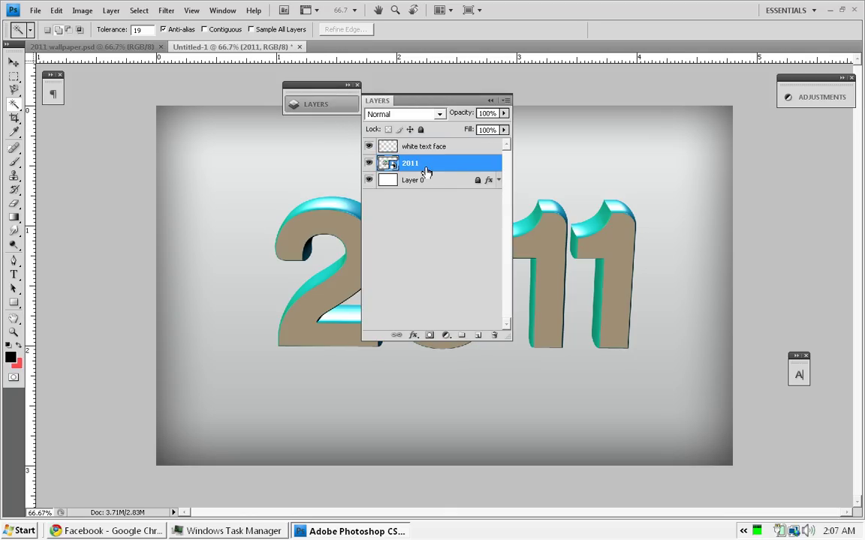
pyautogui.rightClick(438, 166)
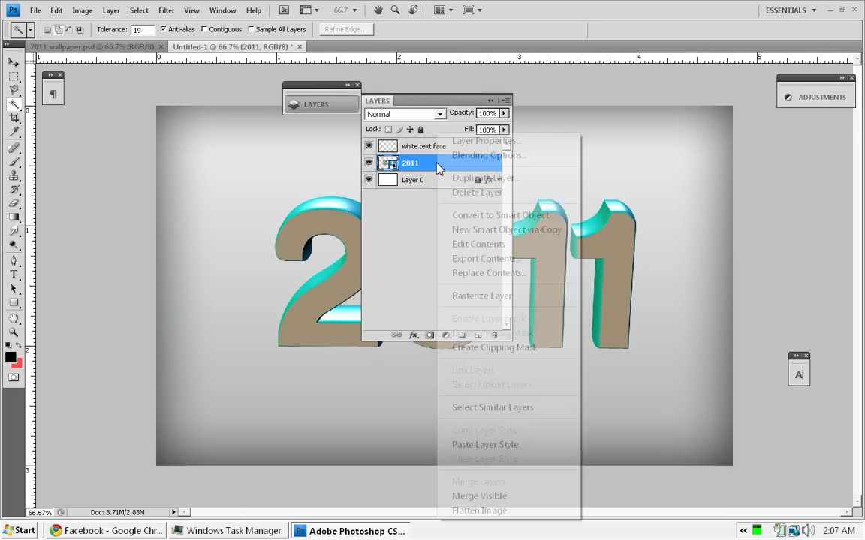
pyautogui.click(464, 299)
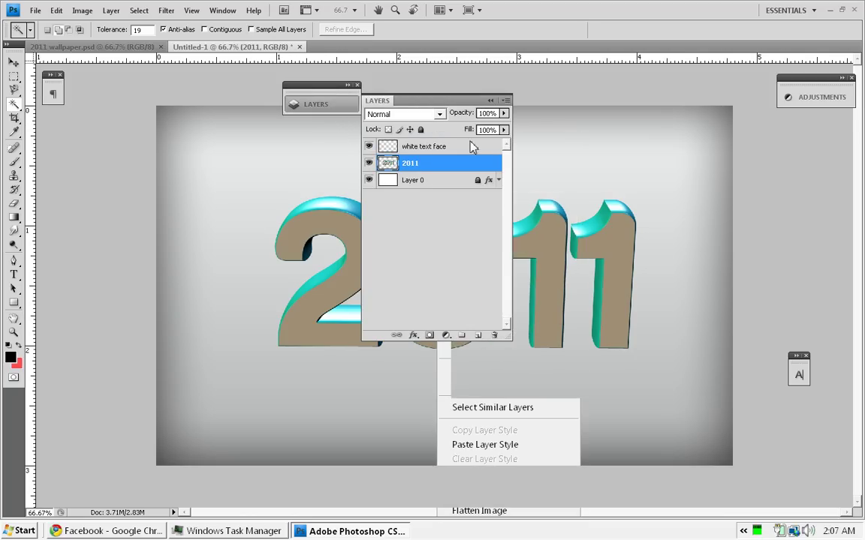
pyautogui.click(490, 100)
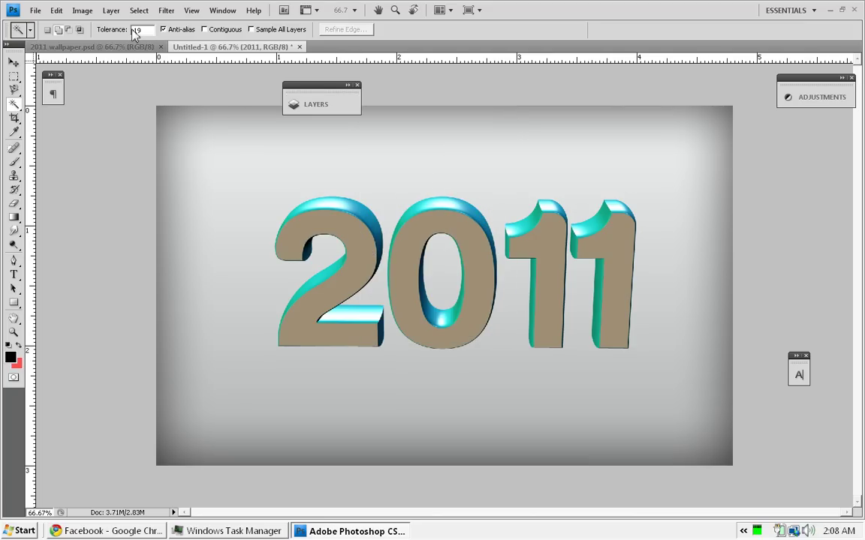
# Select all the brown digit faces on the 2011 layer with the Magic Wand, and make the "white text face" layer active
pyautogui.click(343, 228)
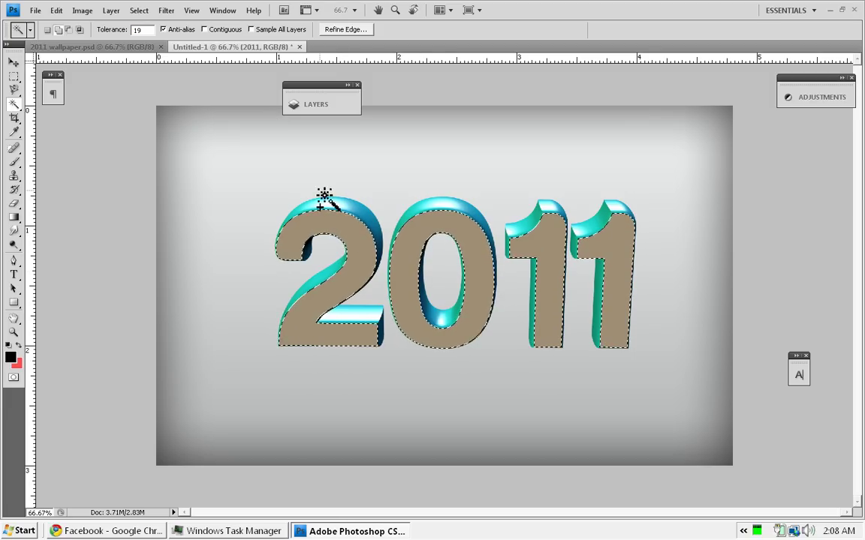
pyautogui.click(336, 113)
pyautogui.click(455, 151)
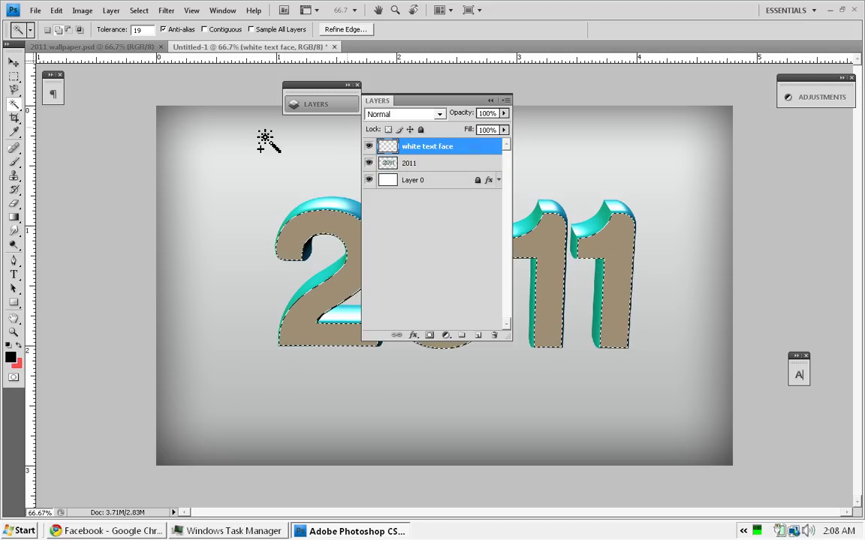
# Fill the selected digit faces with white on the "white text face" layer using the Paint Bucket, and deselect
pyautogui.click(15, 218)
pyautogui.rightClick(15, 218)
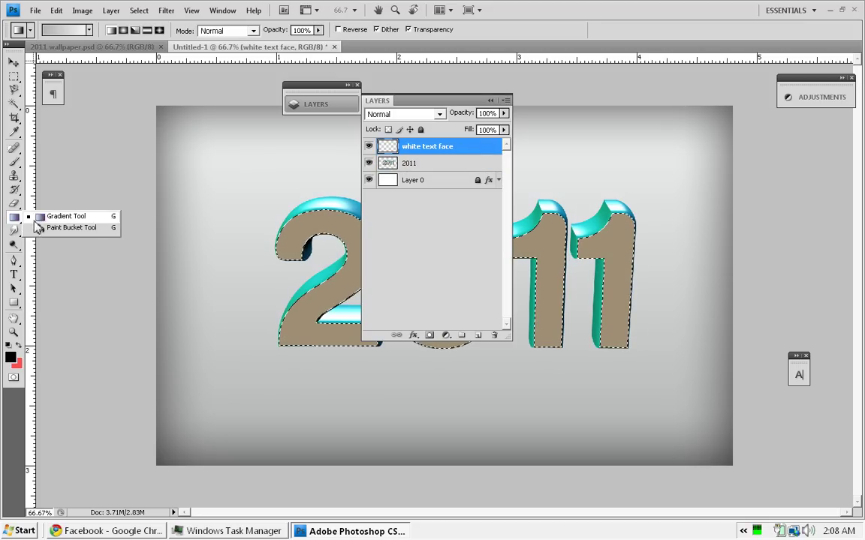
pyautogui.click(38, 208)
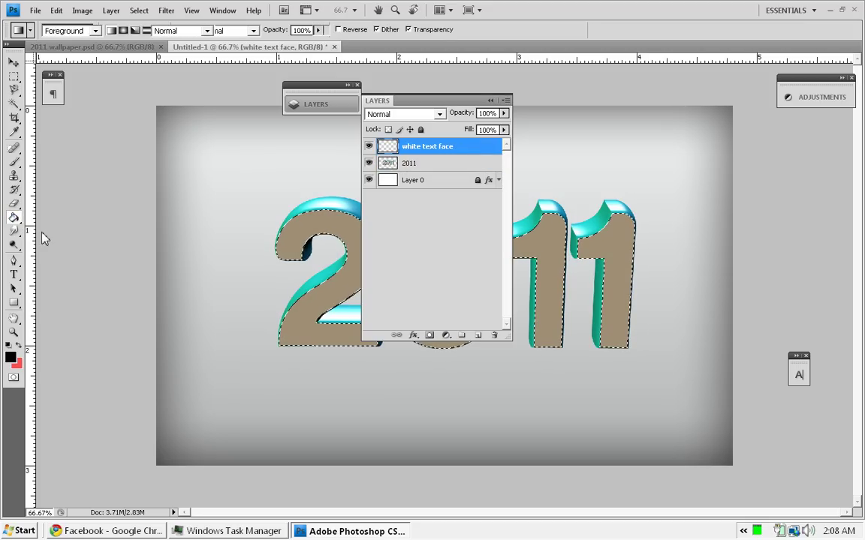
pyautogui.click(11, 357)
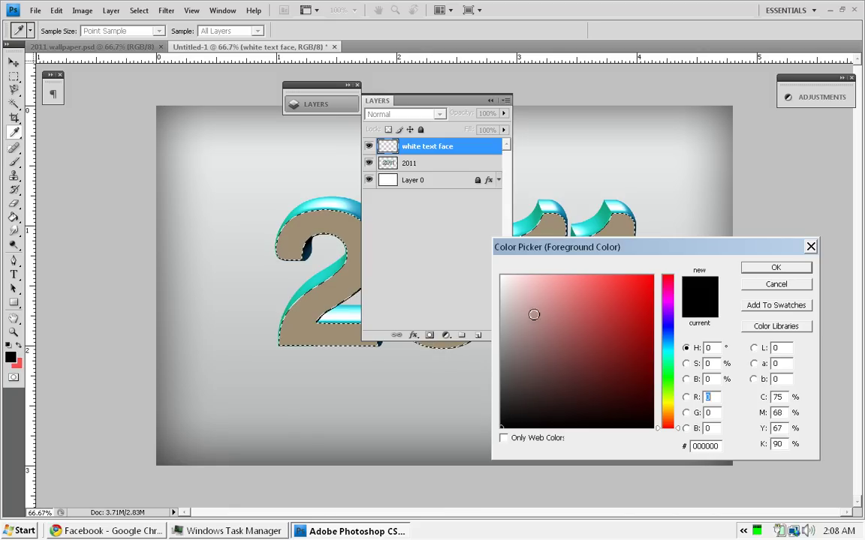
pyautogui.moveTo(534, 314); pyautogui.dragTo(453, 236)
pyautogui.click(788, 270)
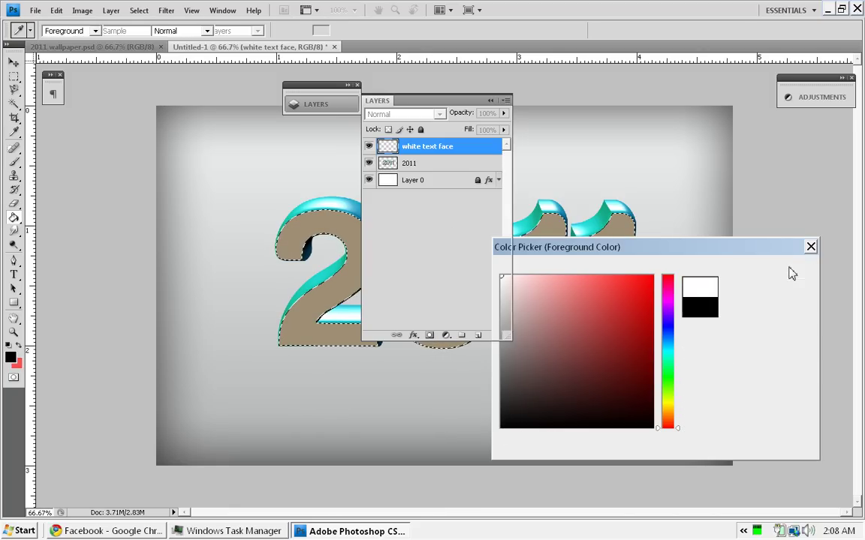
pyautogui.click(549, 224)
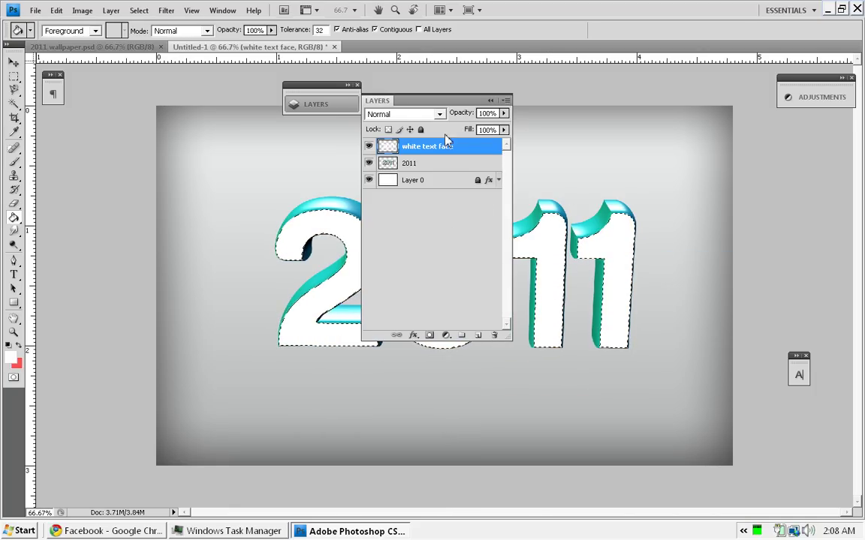
pyautogui.click(490, 101)
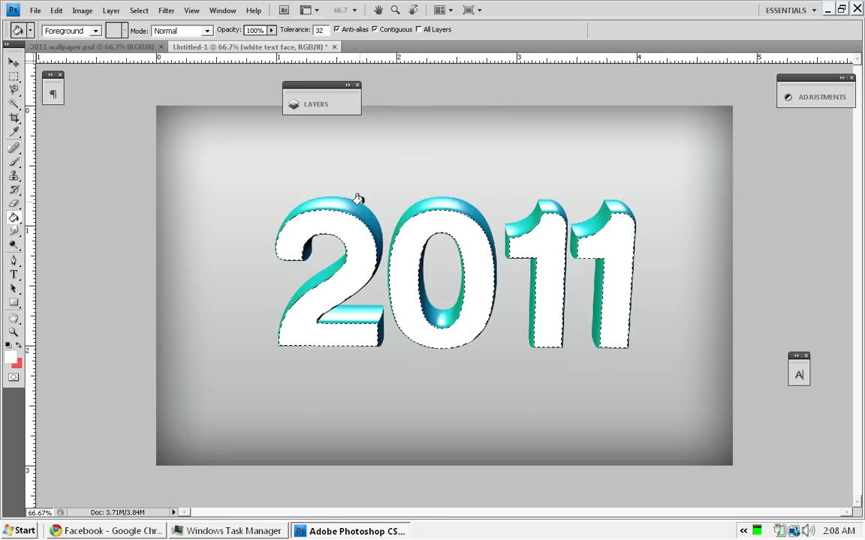
pyautogui.hotkey('ctrl', 'd')
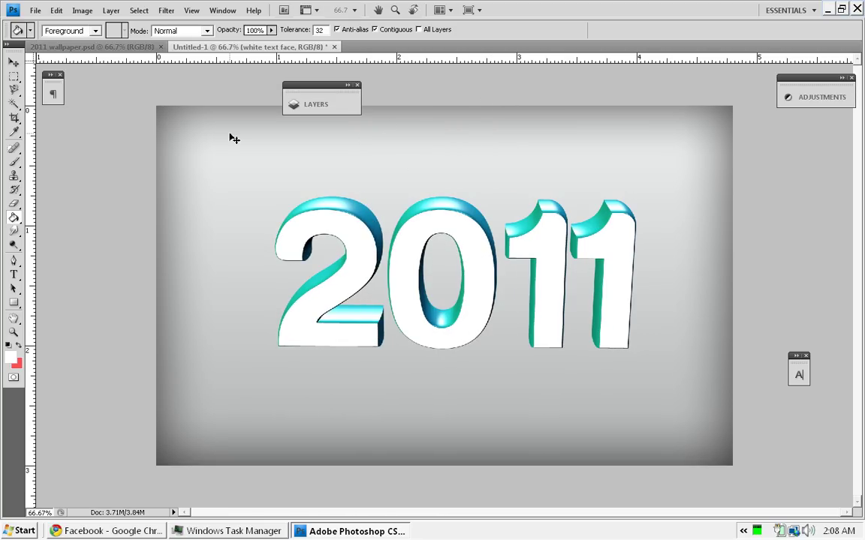
# Add an Inner Shadow to the "white text face" layer with a distance of 0 px and a size of 15 px
pyautogui.click(14, 63)
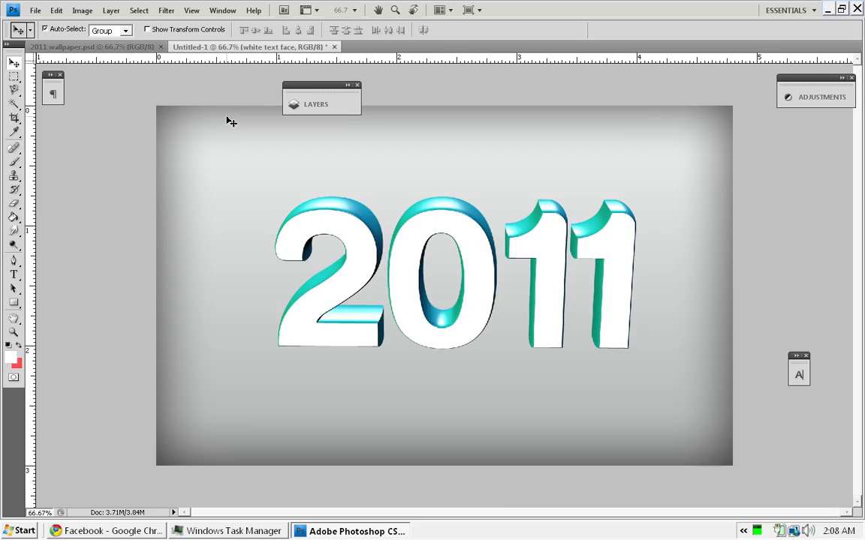
pyautogui.click(341, 109)
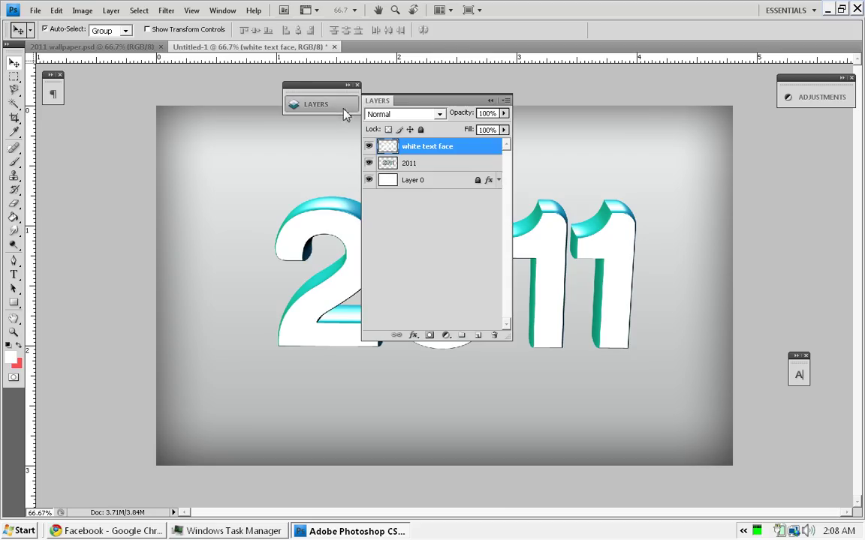
pyautogui.doubleClick(471, 154)
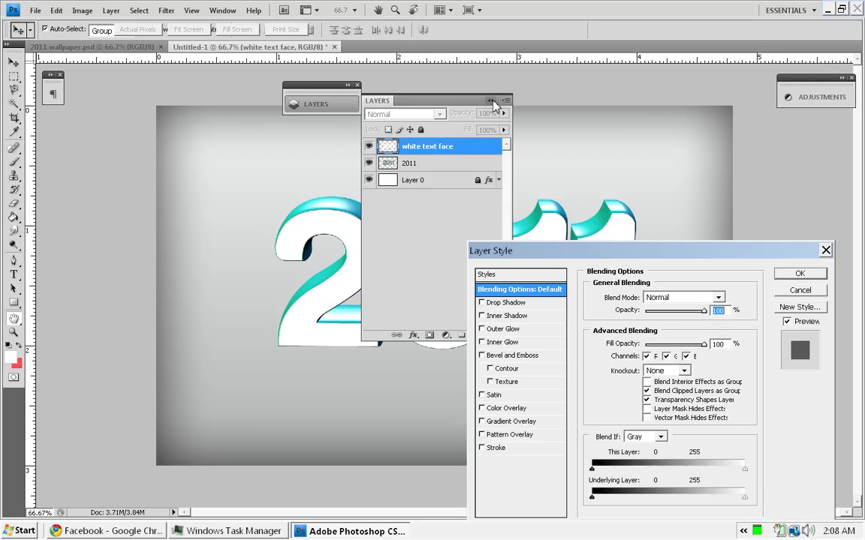
pyautogui.click(482, 317)
pyautogui.click(517, 318)
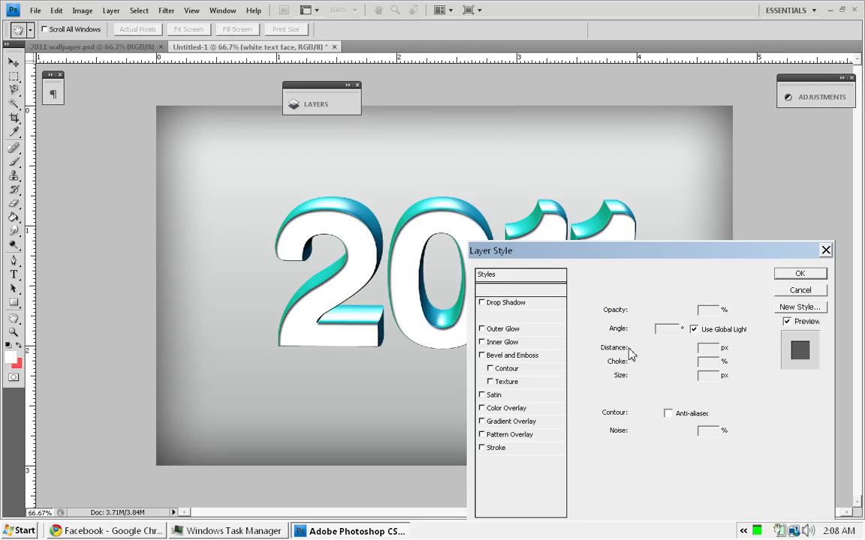
pyautogui.moveTo(637, 349); pyautogui.dragTo(633, 349)
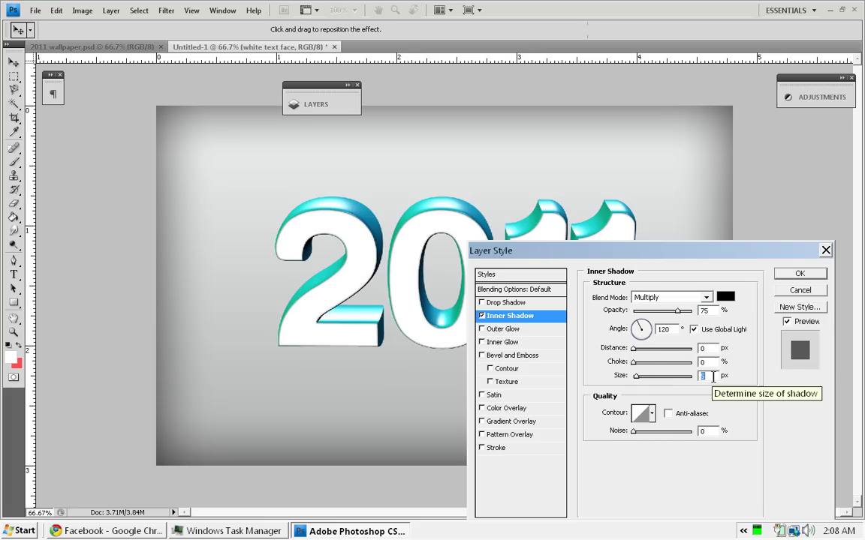
pyautogui.write('15')
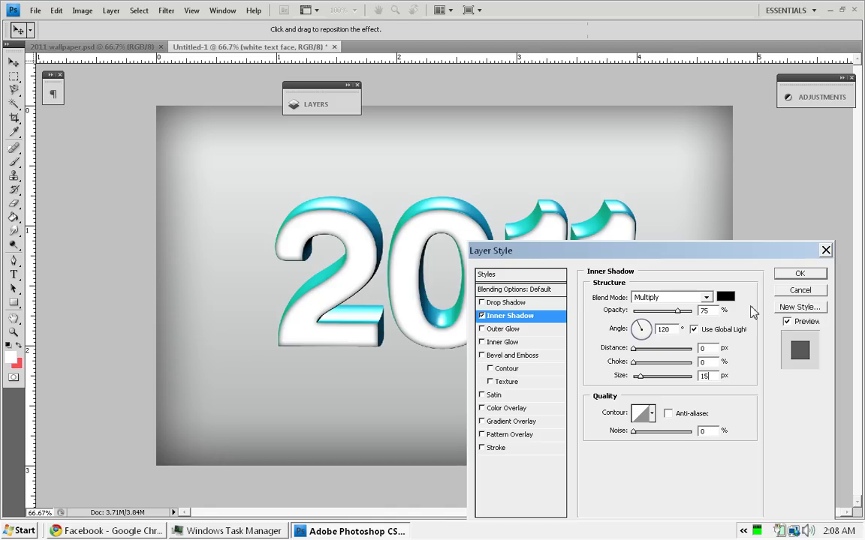
# Compare the digit faces at 100% zoom with the Inner Shadow switched on and off
pyautogui.hotkey('ctrl', '+')
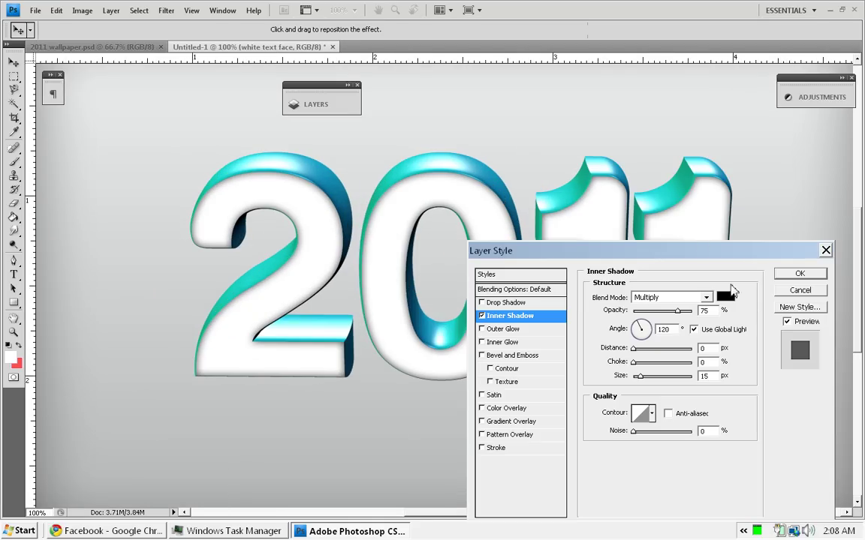
pyautogui.moveTo(690, 253); pyautogui.dragTo(736, 338)
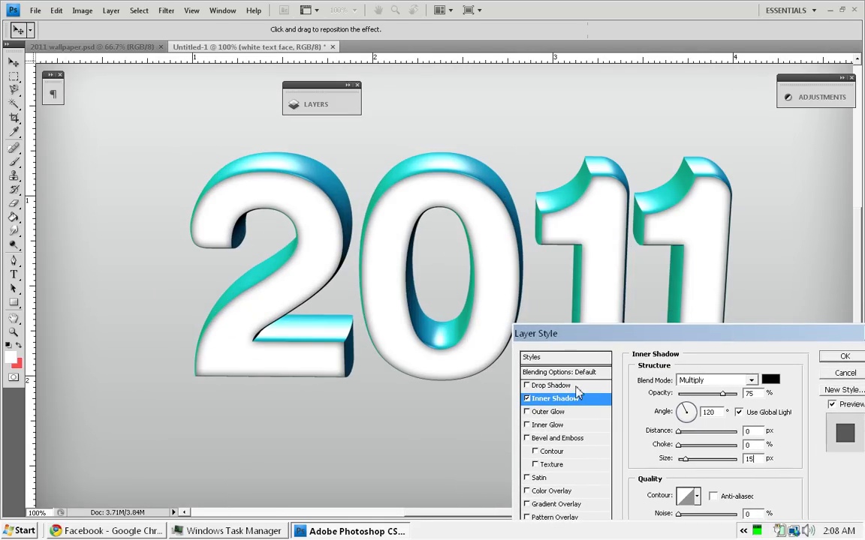
pyautogui.click(528, 401)
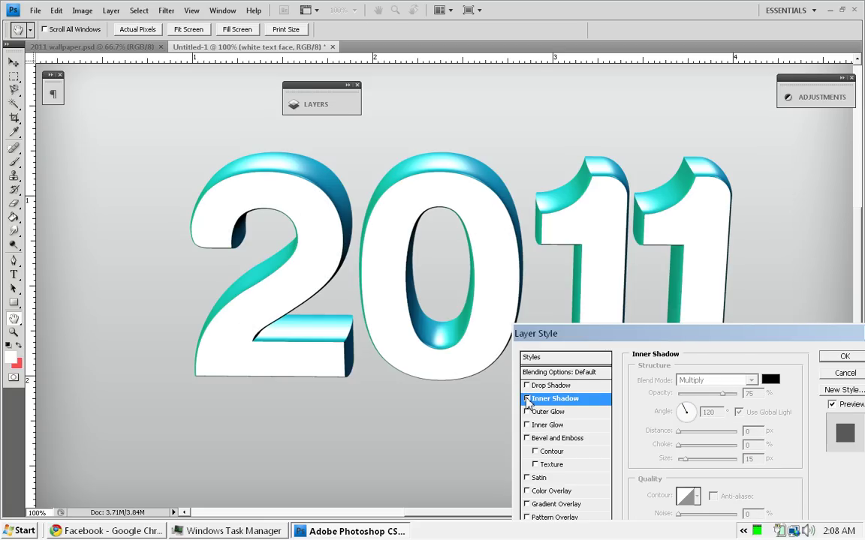
pyautogui.click(528, 399)
pyautogui.click(528, 399)
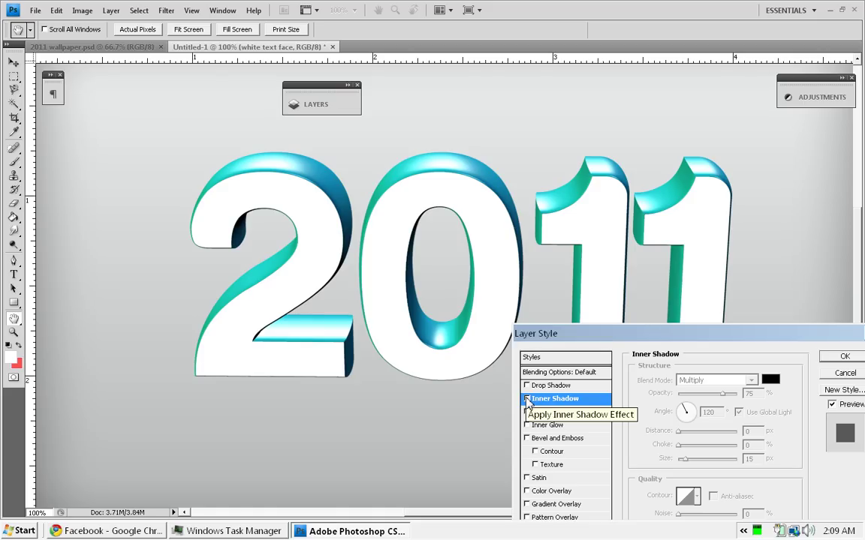
pyautogui.moveTo(627, 340); pyautogui.dragTo(634, 243)
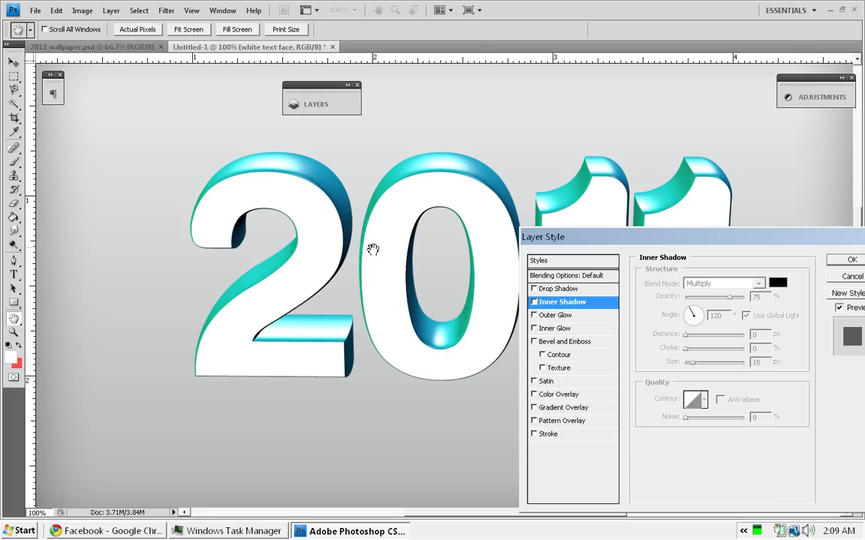
# Try several Pattern Overlay patterns on the digit faces, including coloured mosaic, blue circles and black, and switch the overlay off
pyautogui.click(534, 422)
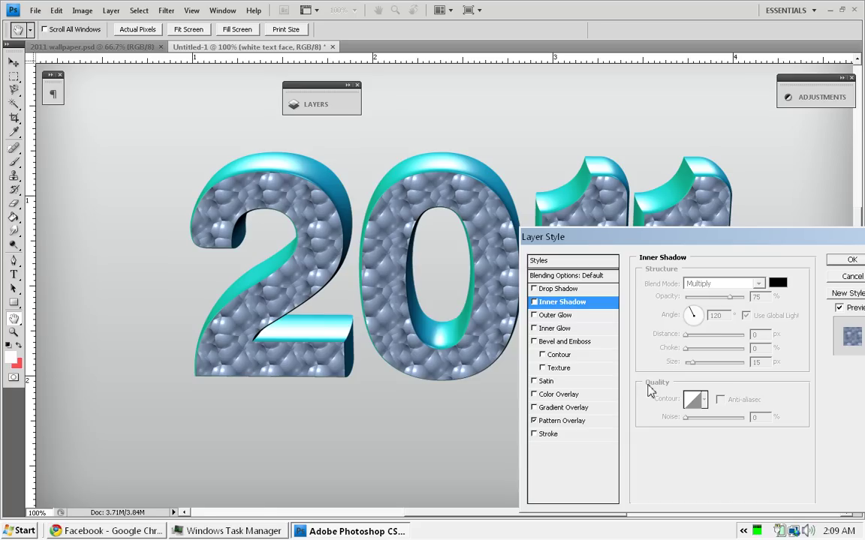
pyautogui.click(573, 422)
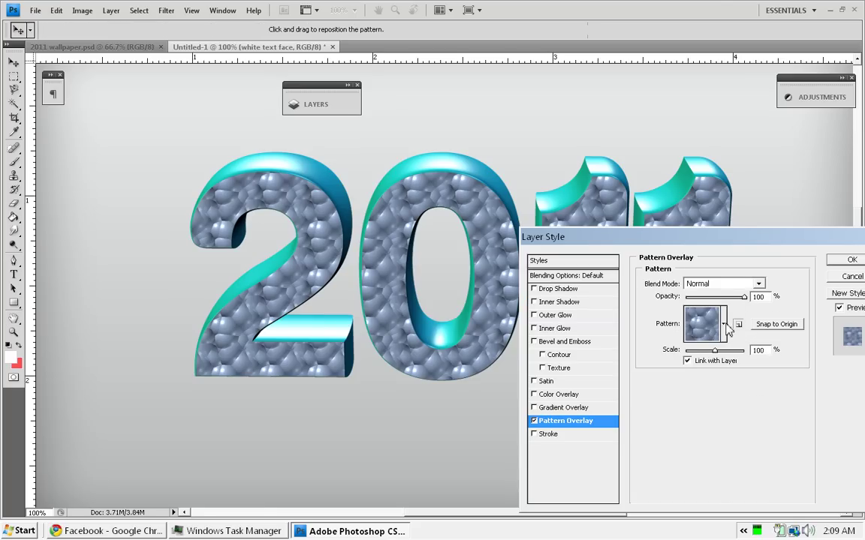
pyautogui.click(725, 326)
pyautogui.click(666, 383)
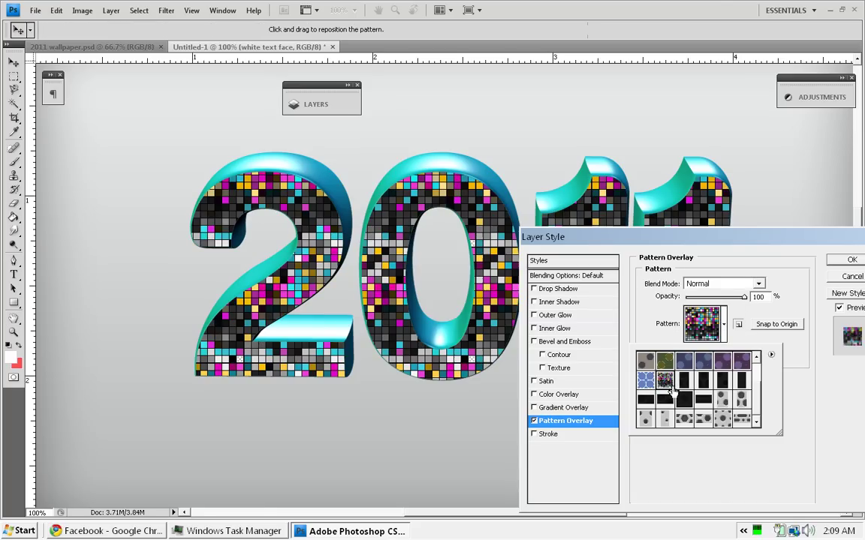
pyautogui.click(646, 382)
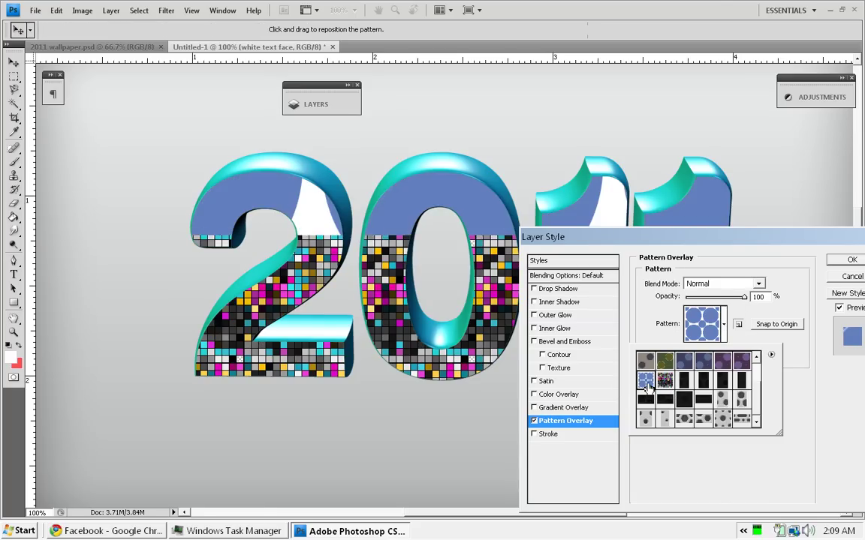
pyautogui.click(680, 404)
pyautogui.click(683, 402)
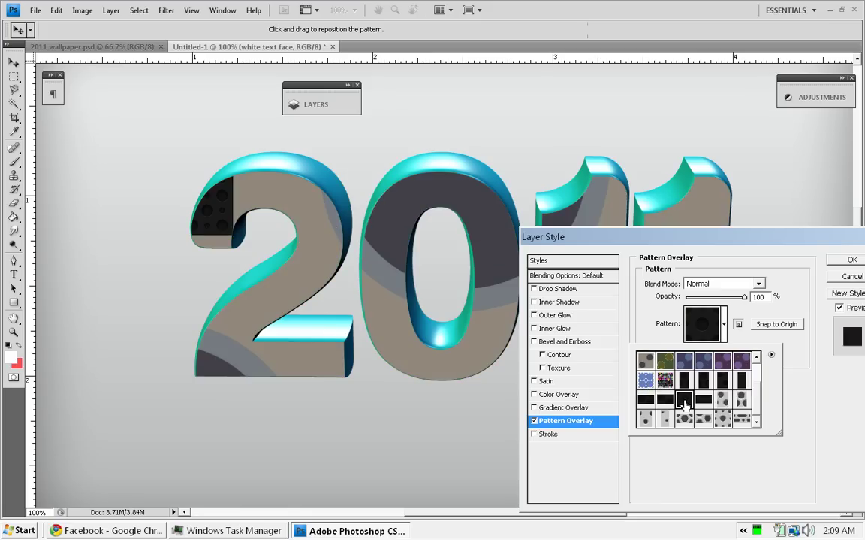
pyautogui.click(535, 421)
pyautogui.click(535, 421)
# Re-enable the Inner Shadow on the "white text face" layer and apply the layer style
pyautogui.click(535, 301)
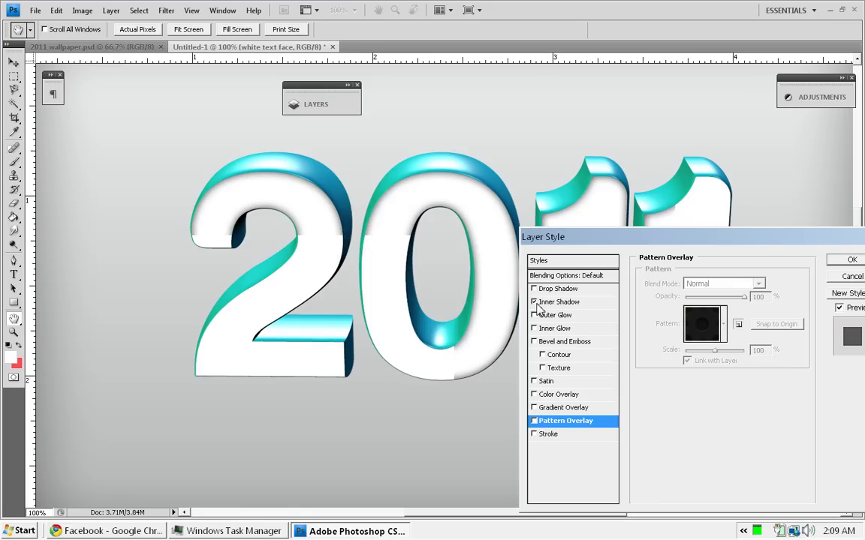
pyautogui.click(567, 304)
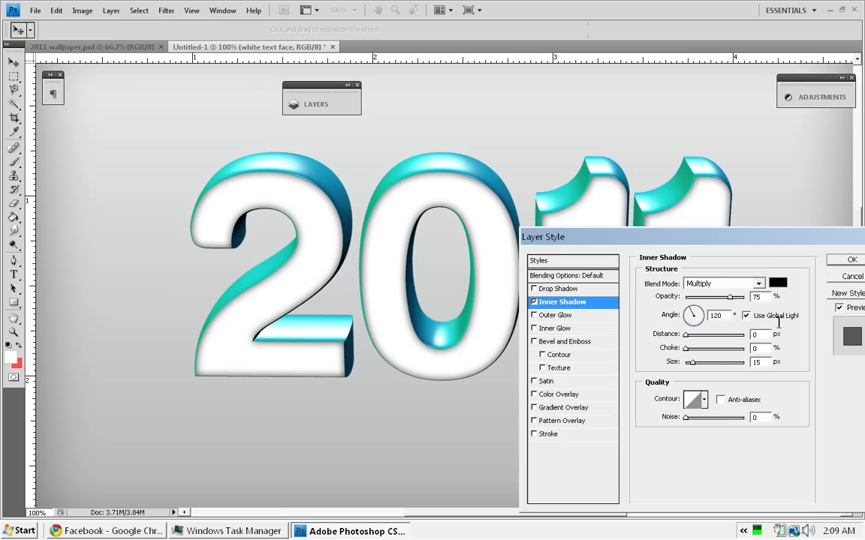
pyautogui.click(834, 263)
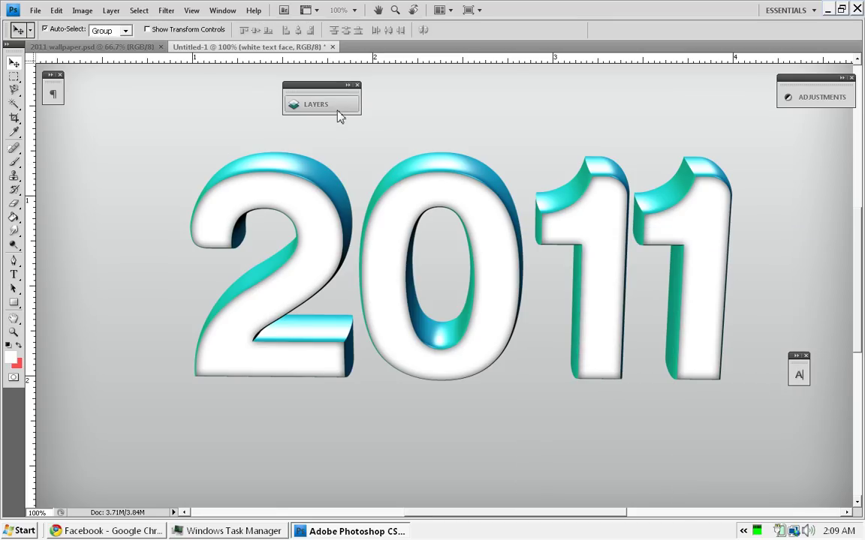
# Add a Stroke effect to the "white text face" layer with position Inside and a size of 1 px
pyautogui.click(307, 104)
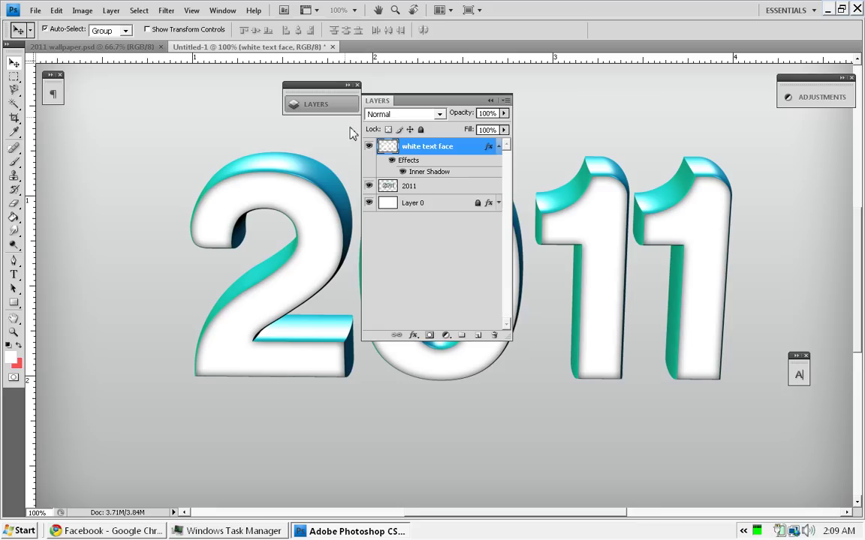
pyautogui.doubleClick(473, 150)
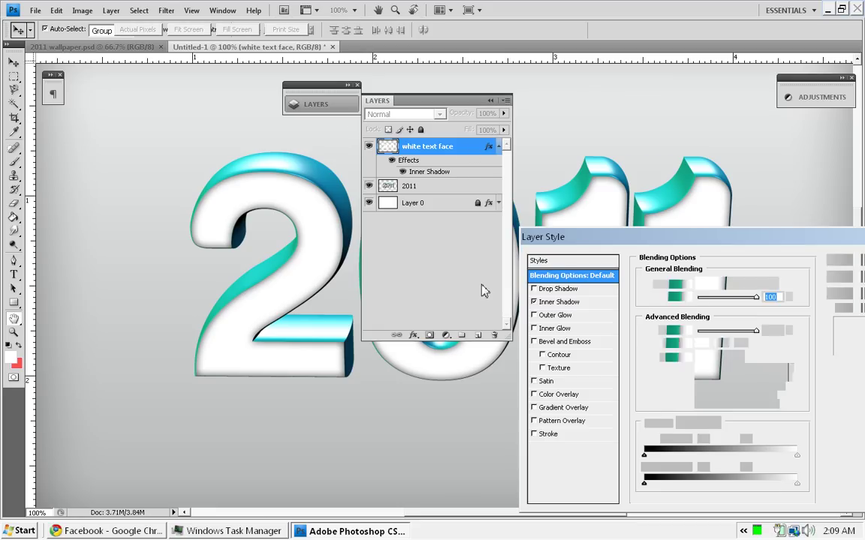
pyautogui.click(536, 434)
pyautogui.click(550, 435)
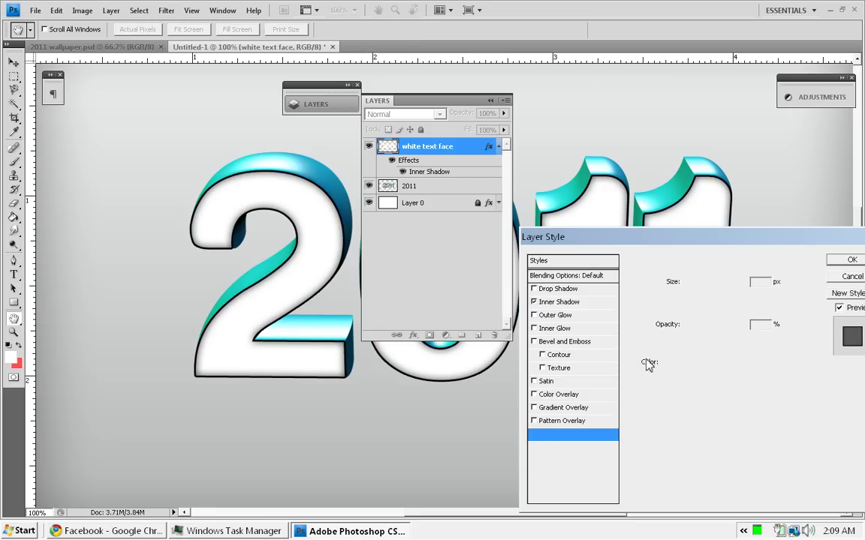
pyautogui.click(726, 299)
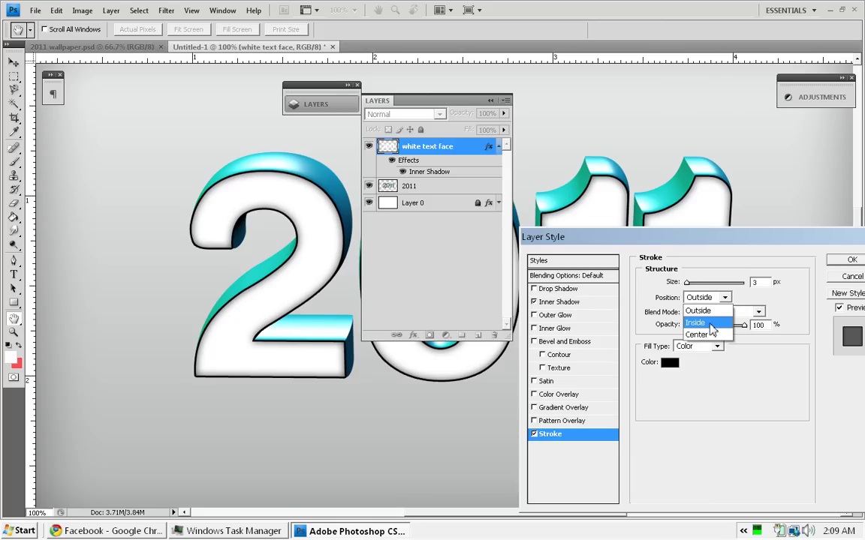
pyautogui.click(713, 318)
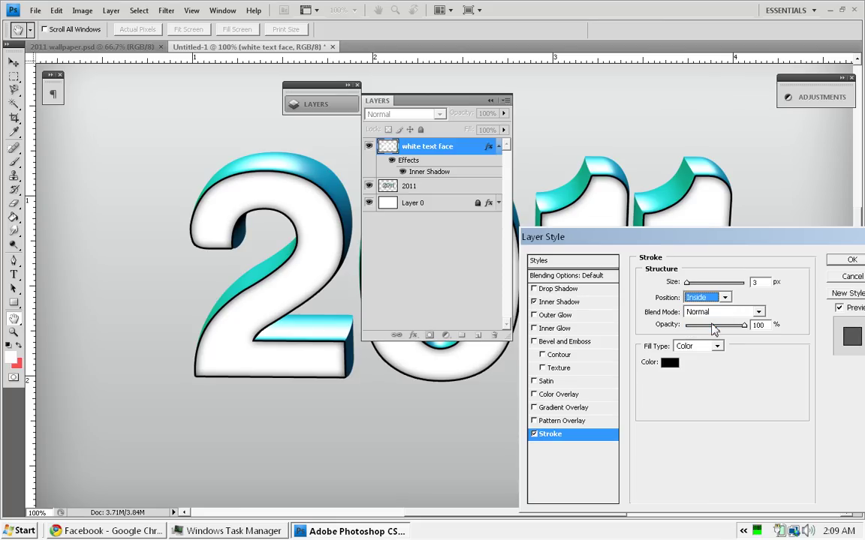
pyautogui.click(756, 283)
pyautogui.press('Down')
pyautogui.press('Down')
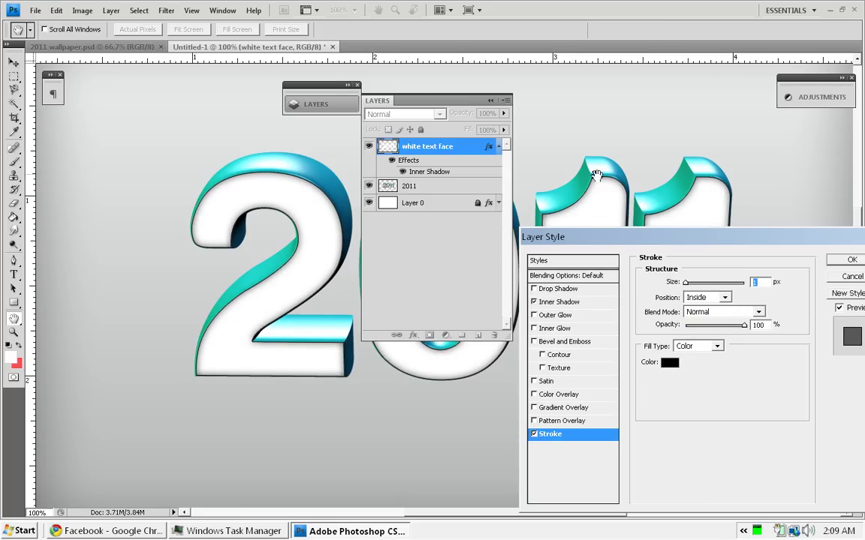
# Set the Stroke opacity on the digit faces to 50% and apply the layer style
pyautogui.click(764, 325)
pyautogui.doubleClick(764, 326)
pyautogui.write('50')
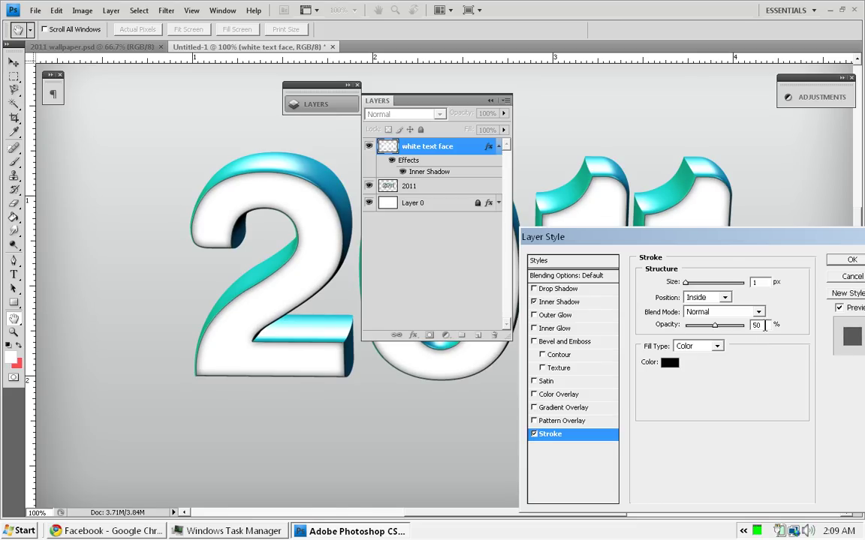
pyautogui.click(441, 95)
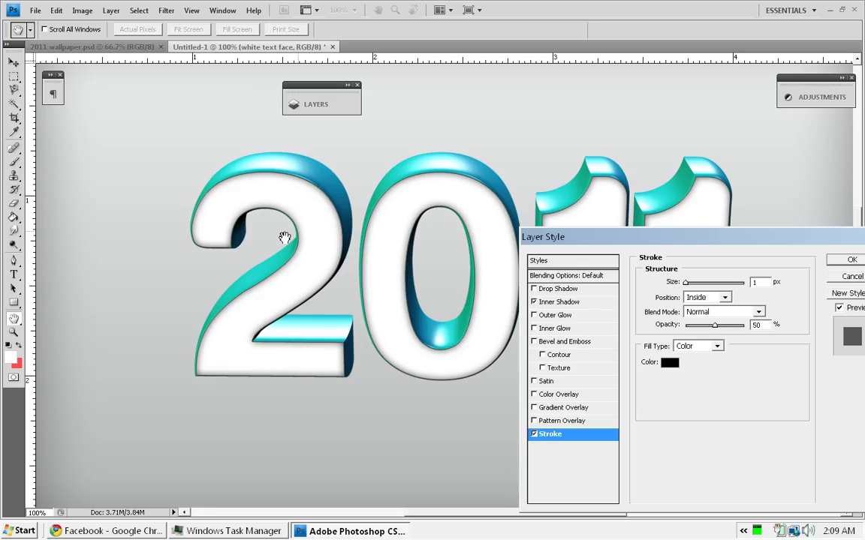
pyautogui.click(849, 263)
# Fully lock the "white text face" and "2011" layers
pyautogui.press('v')
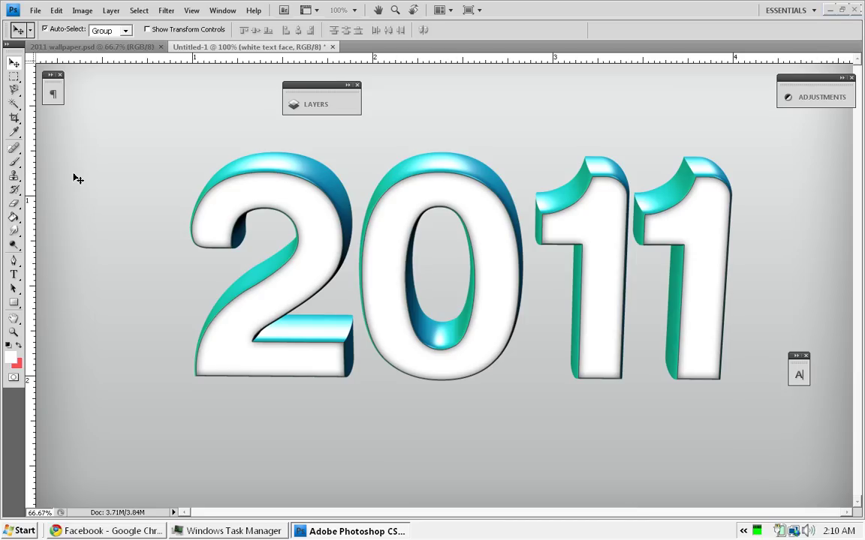
pyautogui.hotkey('ctrl', '-')
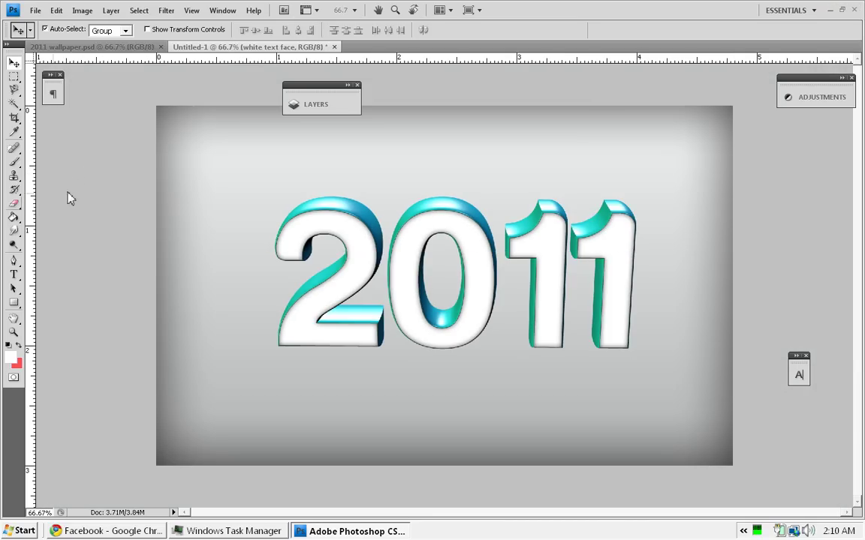
pyautogui.click(310, 107)
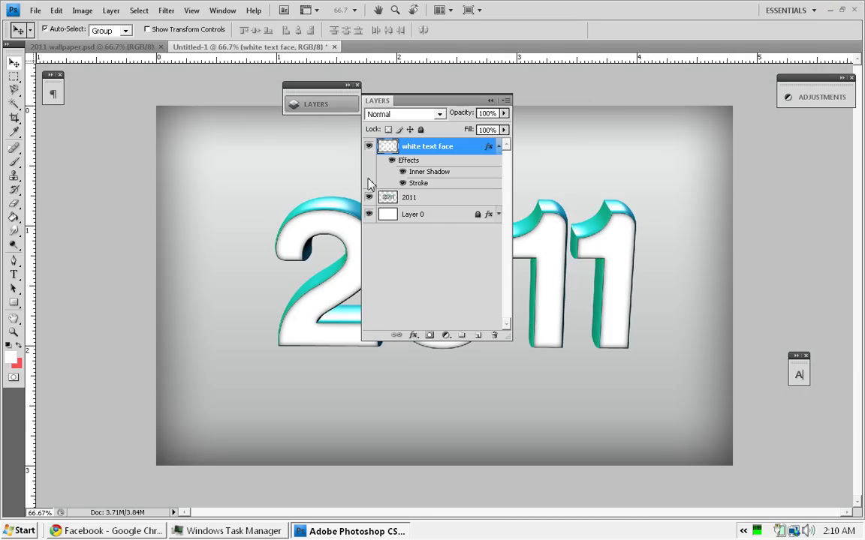
pyautogui.click(421, 130)
pyautogui.click(429, 196)
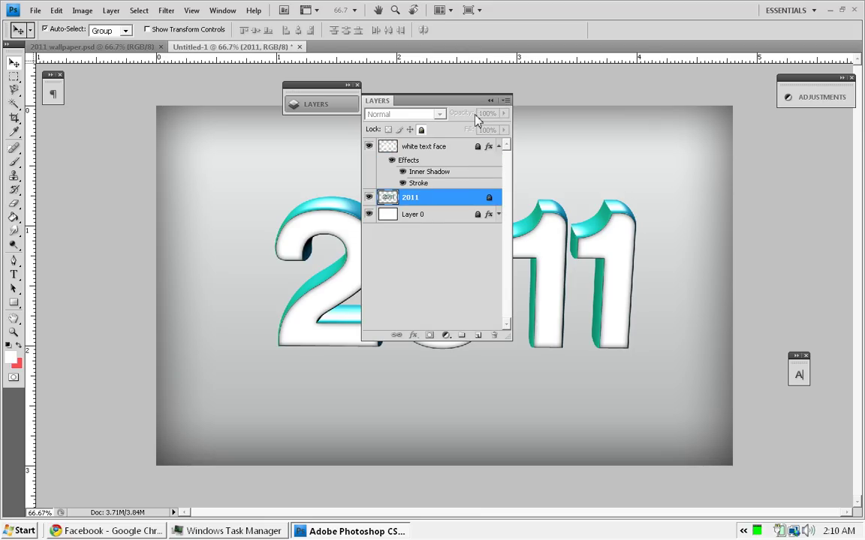
pyautogui.click(491, 101)
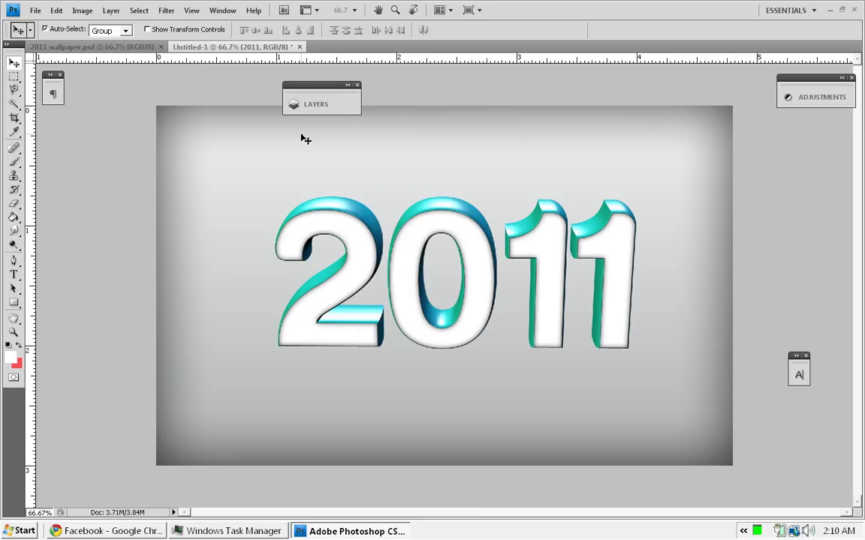
# Draw a wavy Pen path from beyond the canvas's left edge, over the 2 and 0, across both 1s and past the right edge
pyautogui.click(13, 260)
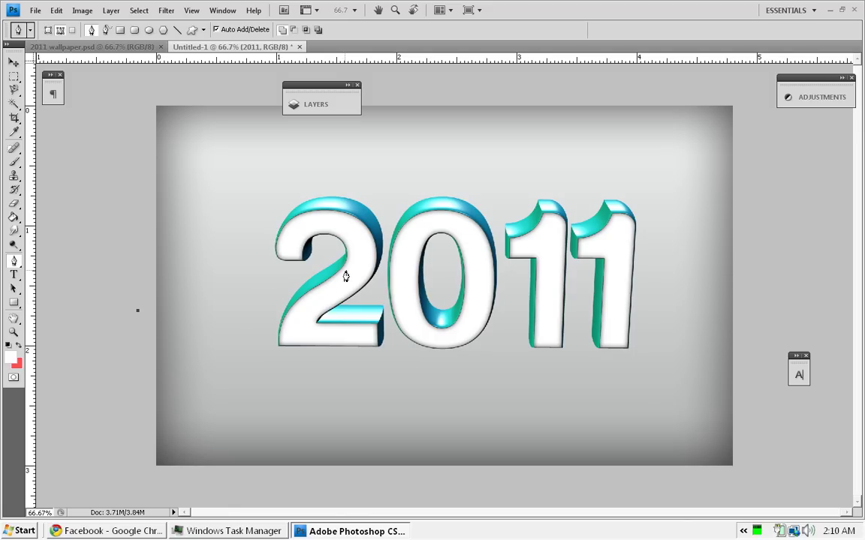
pyautogui.click(472, 202)
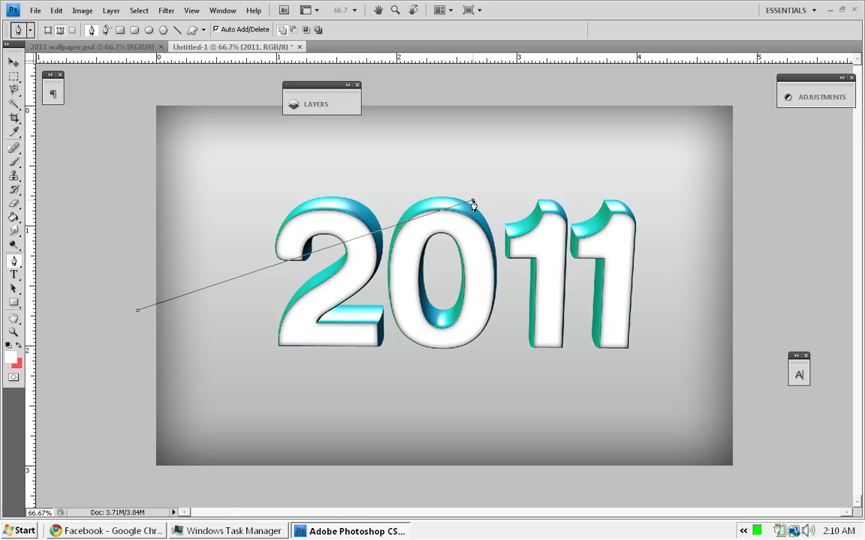
pyautogui.moveTo(472, 204); pyautogui.dragTo(663, 293)
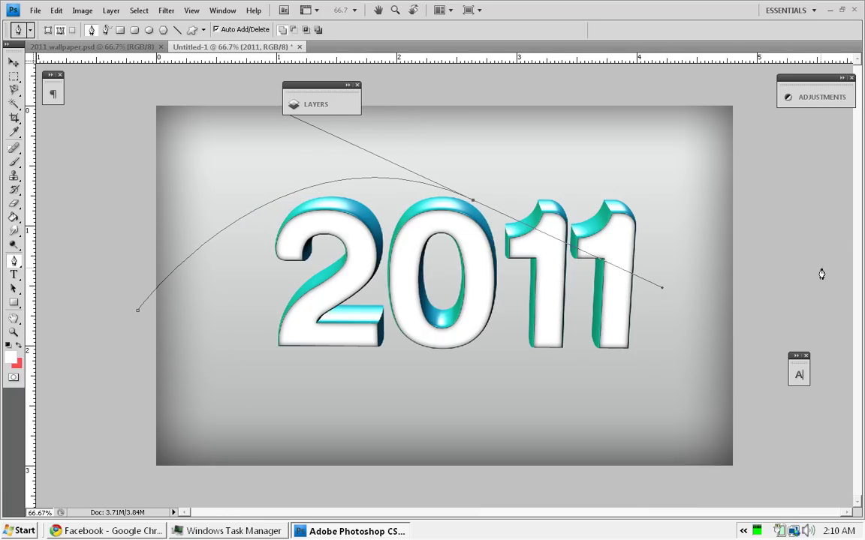
pyautogui.moveTo(821, 270); pyautogui.dragTo(862, 251)
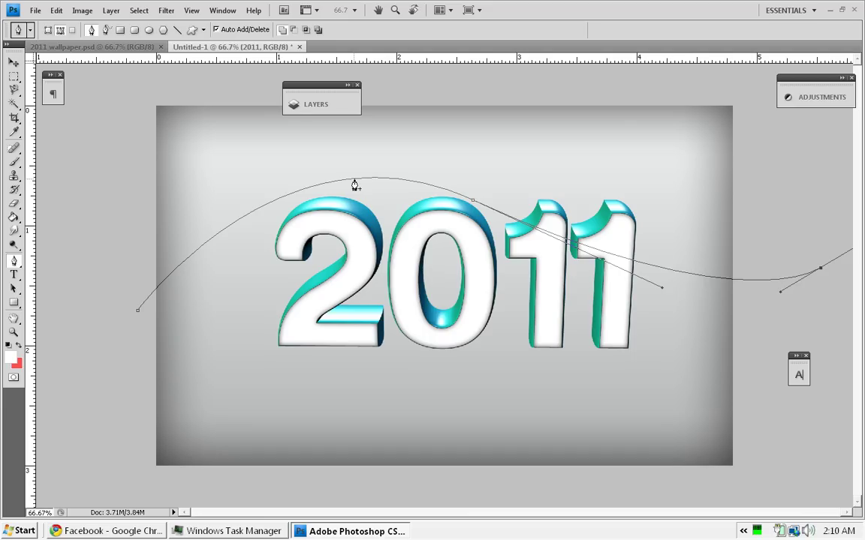
# Add a new layer above the "2011" layer and select the Brush tool with a 9 px tip at 100% hardness
pyautogui.hotkey('ctrl', 'shift', 'n')
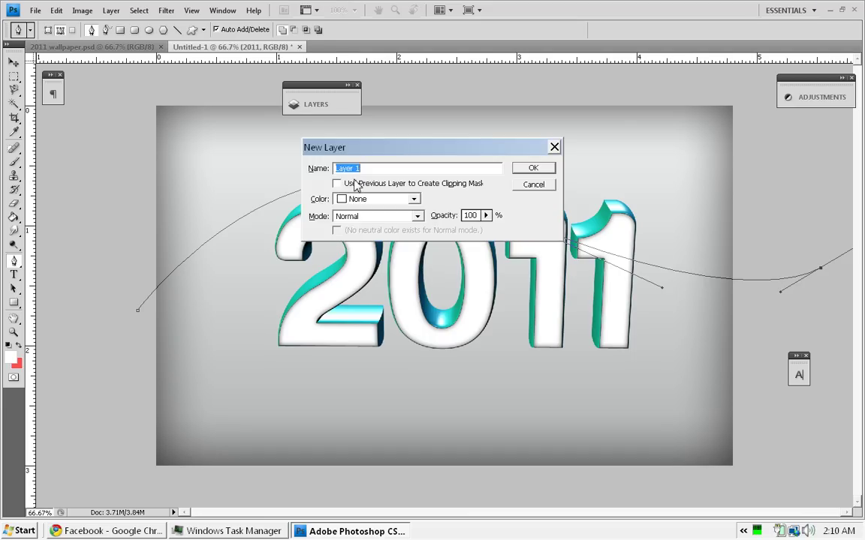
pyautogui.press('Return')
pyautogui.rightClick(359, 192)
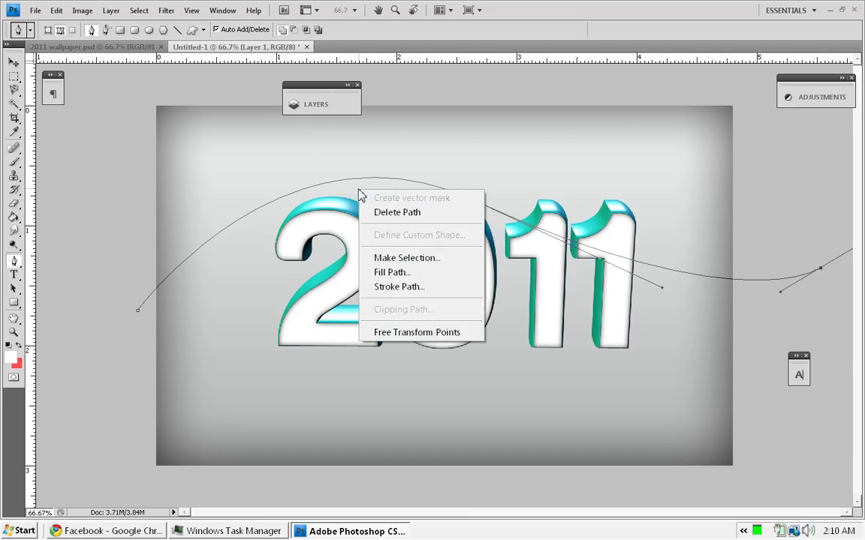
pyautogui.click(72, 166)
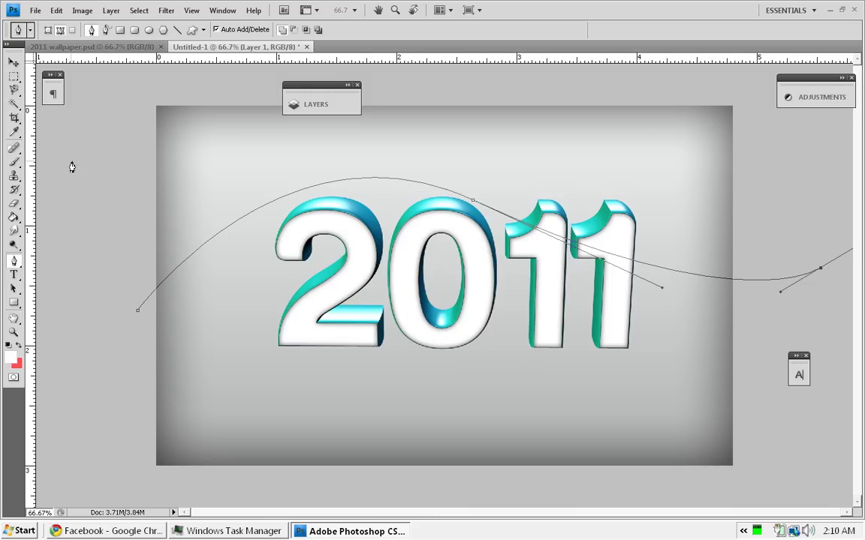
pyautogui.click(16, 162)
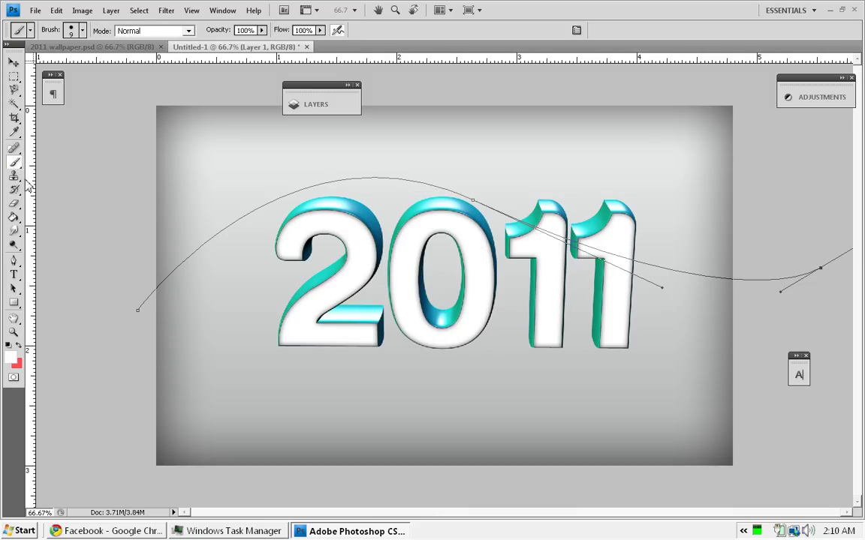
pyautogui.click(83, 30)
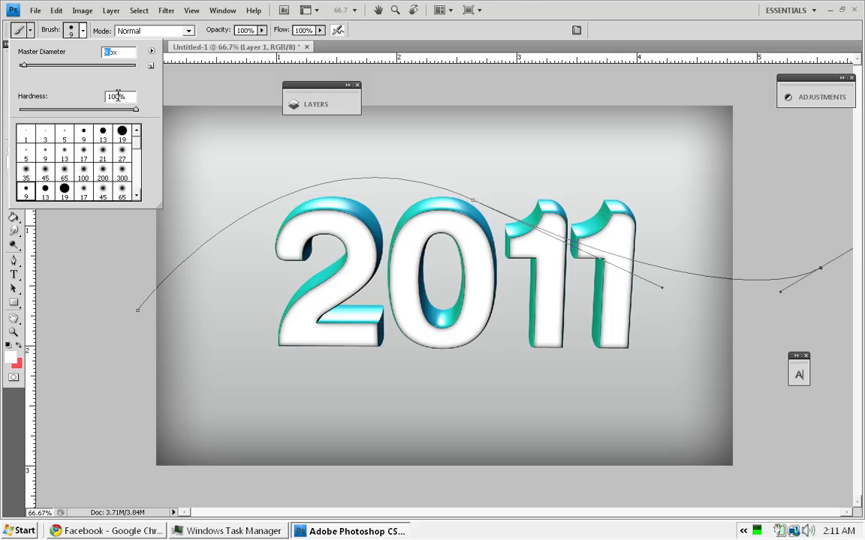
pyautogui.click(335, 22)
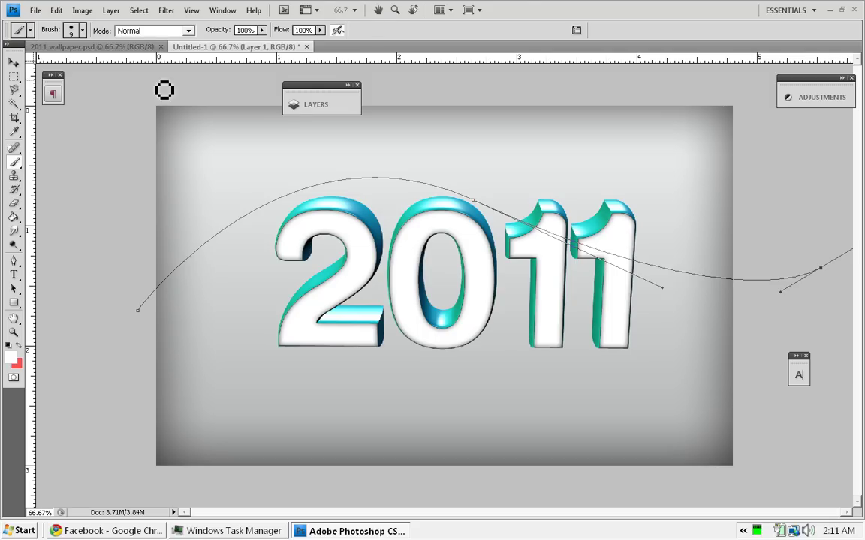
# Stroke the wavy path with the white Brush using Simulate Pressure, and delete the path
pyautogui.click(14, 261)
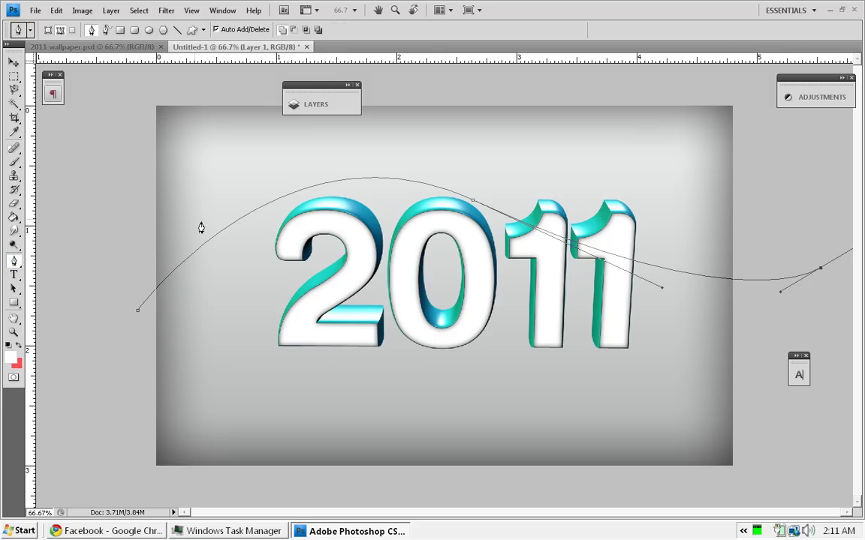
pyautogui.rightClick(223, 239)
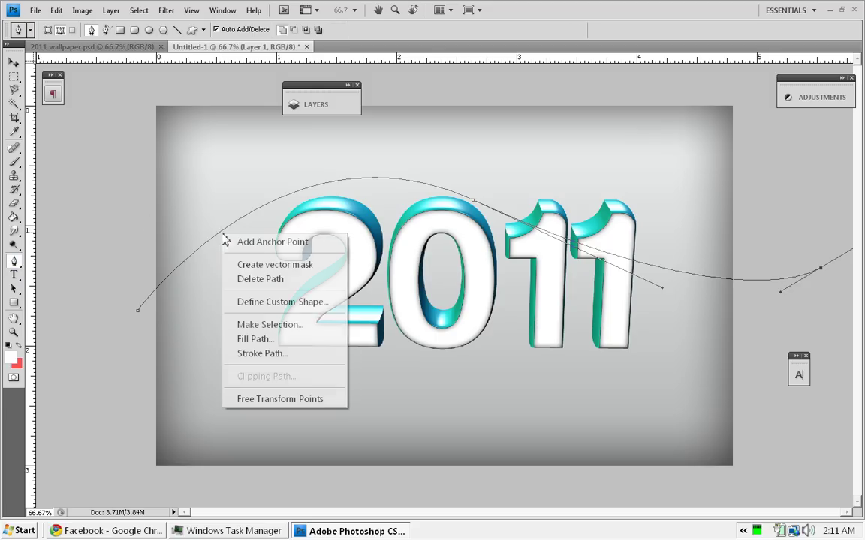
pyautogui.click(268, 354)
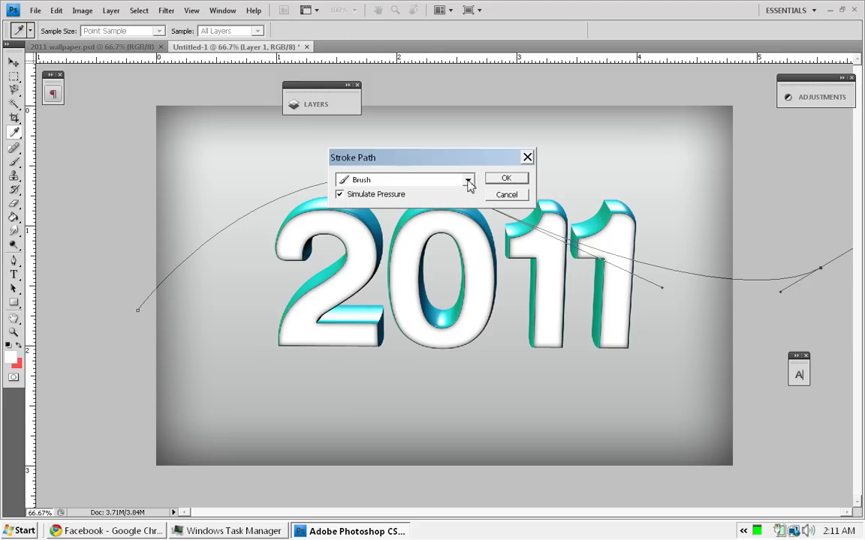
pyautogui.click(507, 180)
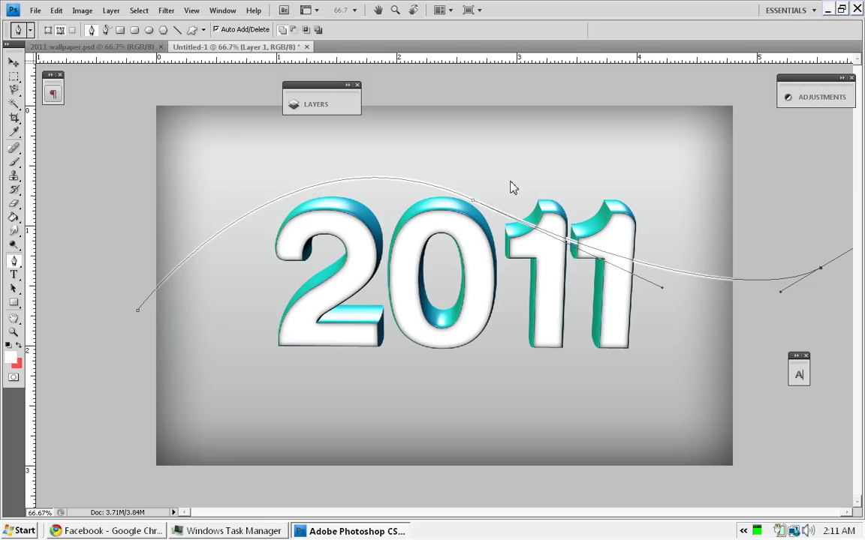
pyautogui.rightClick(459, 198)
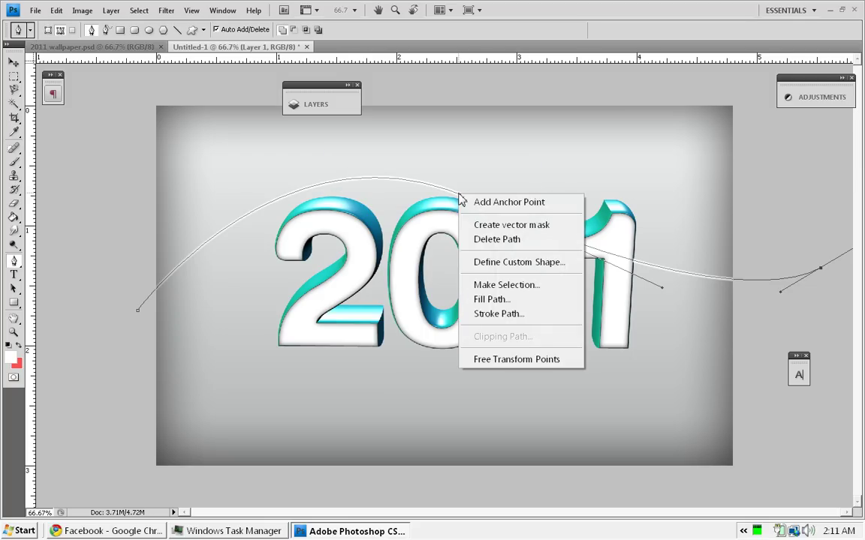
pyautogui.click(477, 240)
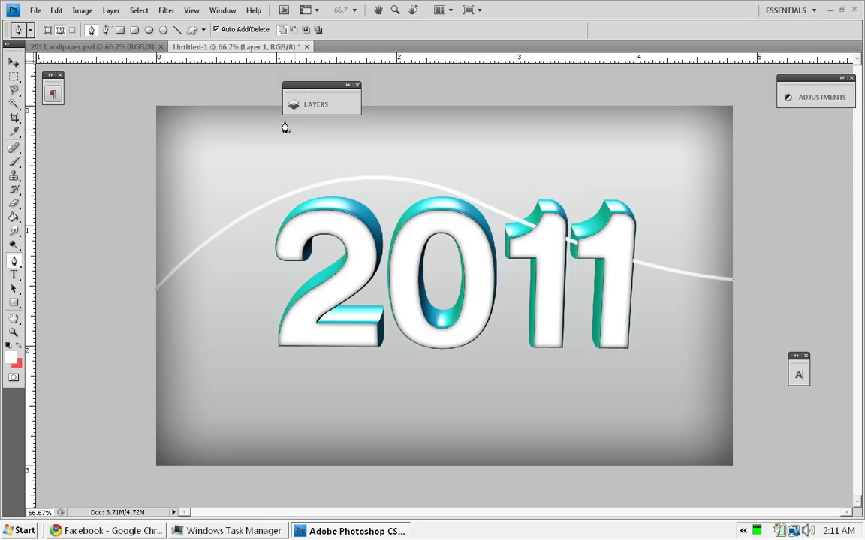
# Move the curved line's layer above "white text face" and collapse that layer's effects list
pyautogui.click(13, 62)
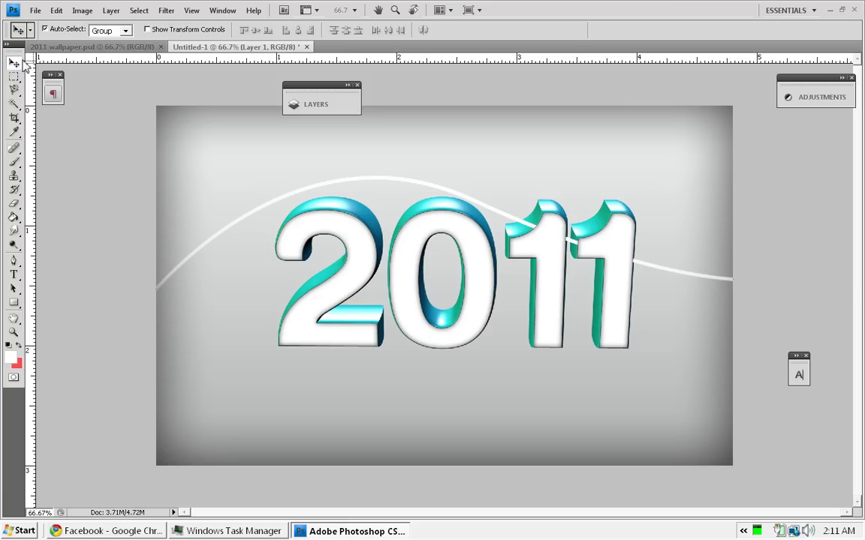
pyautogui.click(321, 110)
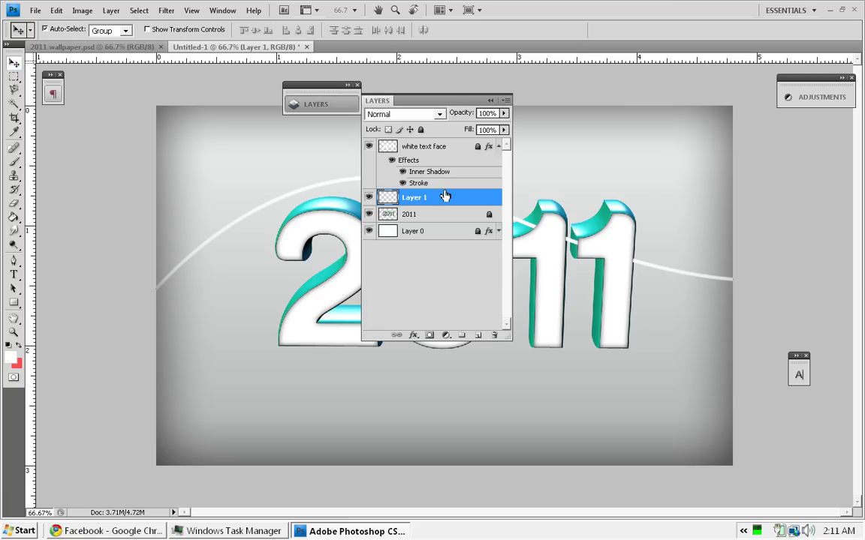
pyautogui.moveTo(447, 201); pyautogui.dragTo(449, 145)
pyautogui.click(498, 165)
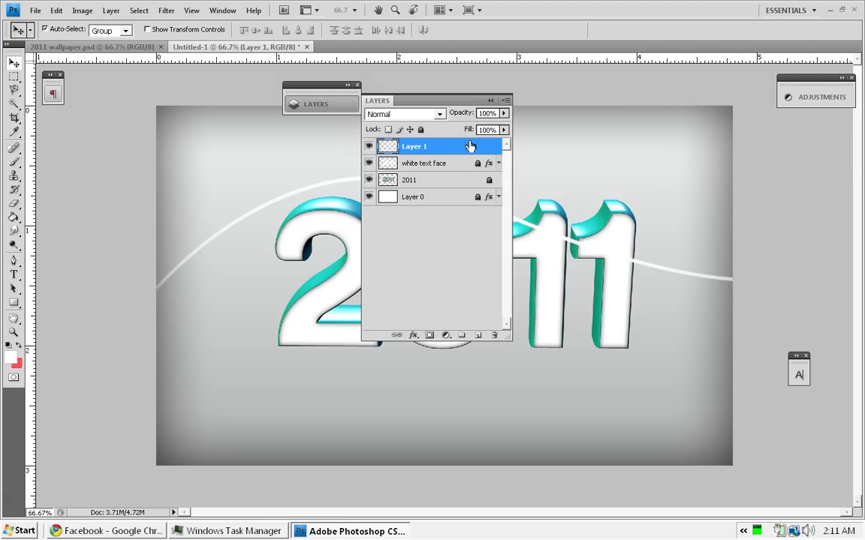
# Add a Gradient Overlay with the yellow-orange preset gradient to the curved line's layer
pyautogui.doubleClick(470, 146)
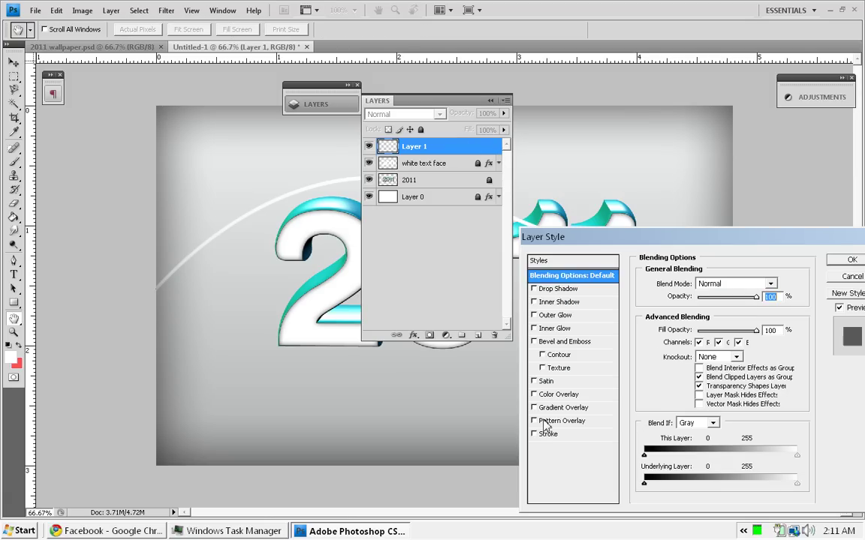
pyautogui.click(568, 409)
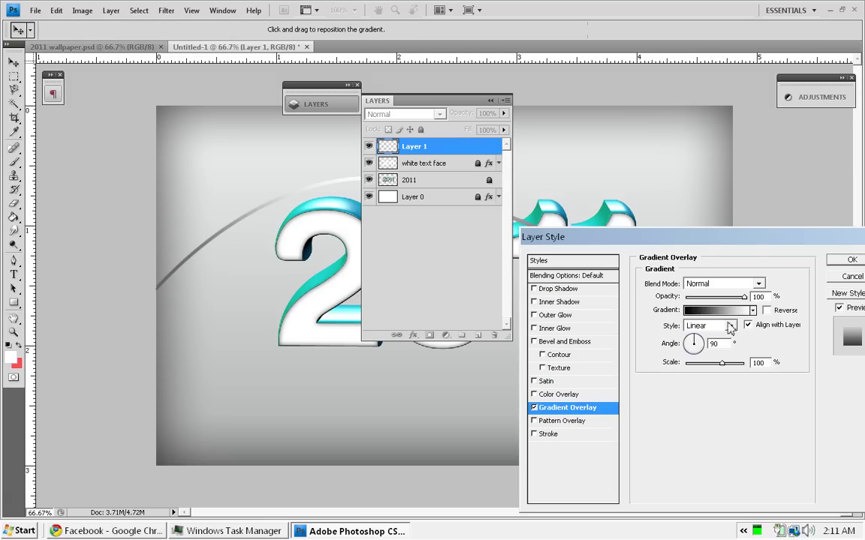
pyautogui.click(753, 312)
pyautogui.click(491, 101)
pyautogui.click(491, 101)
pyautogui.click(753, 312)
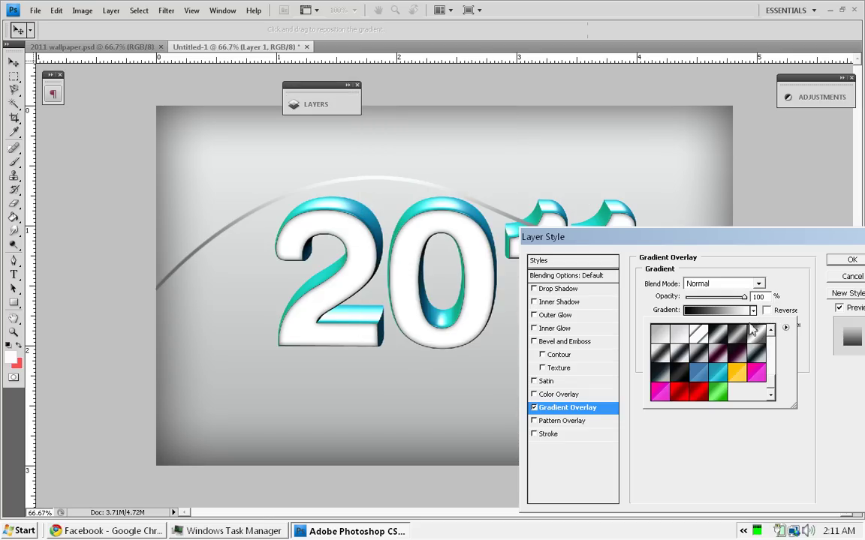
pyautogui.click(737, 373)
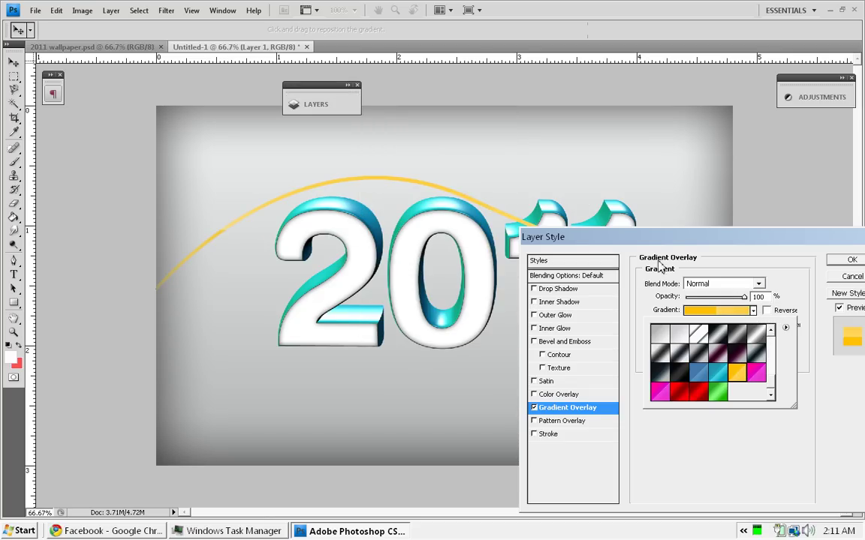
pyautogui.moveTo(657, 246); pyautogui.dragTo(574, 318)
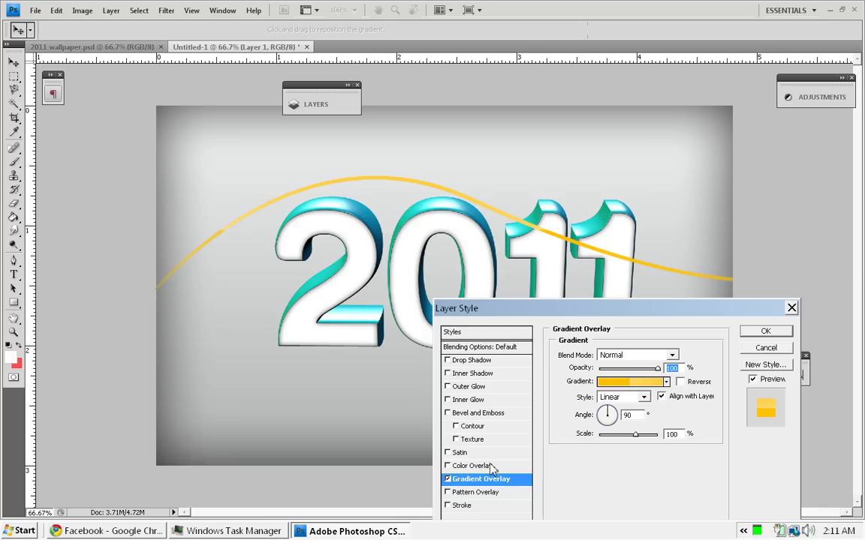
# Add an Inner Shadow with a distance of 0 px to the curved line and apply the layer style
pyautogui.click(447, 373)
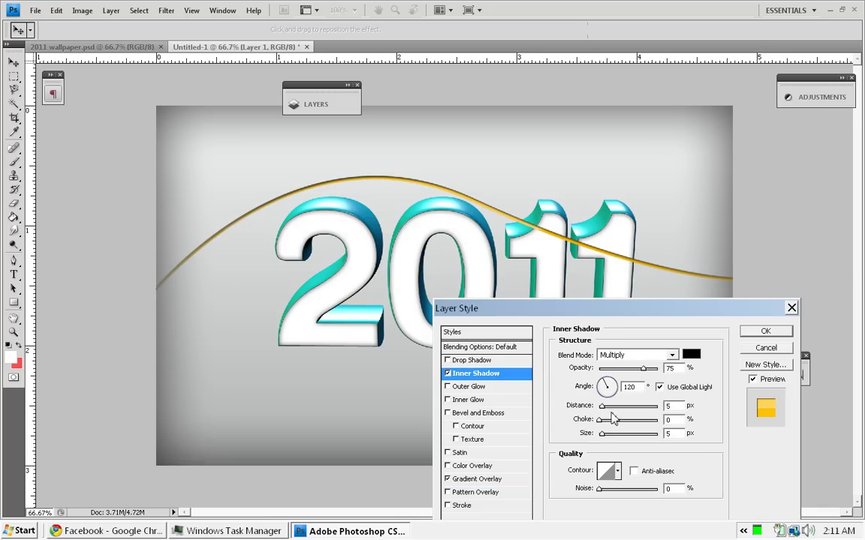
pyautogui.moveTo(601, 407); pyautogui.dragTo(588, 412)
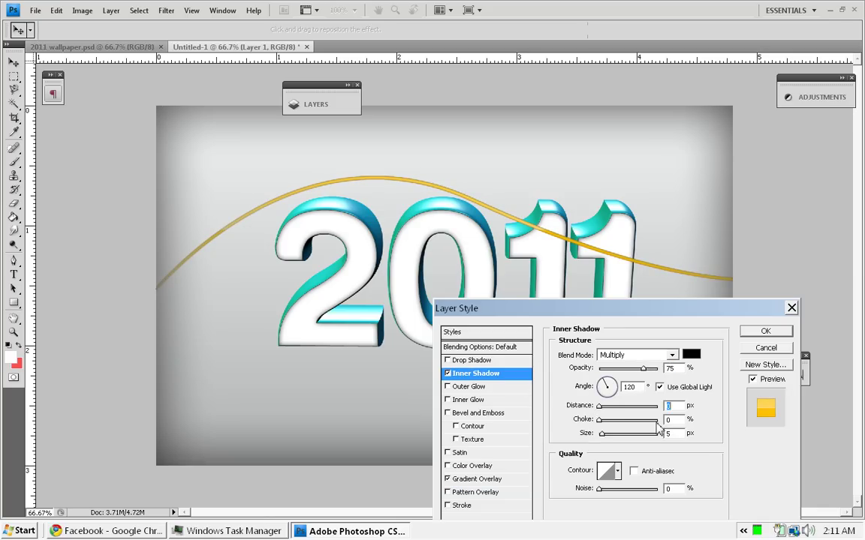
pyautogui.click(763, 332)
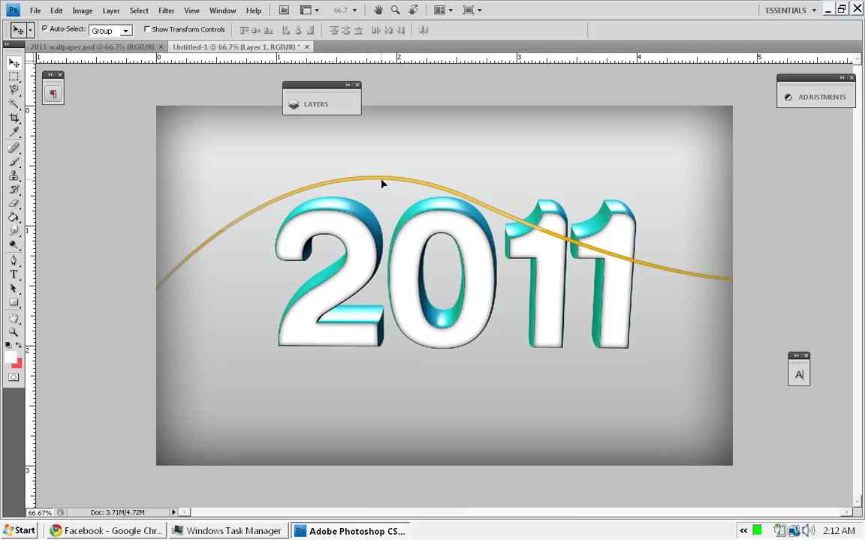
# Lower the yellow line across the digits and add a horizontally flipped copy that crosses it inside the 0
pyautogui.moveTo(381, 183); pyautogui.dragTo(383, 254)
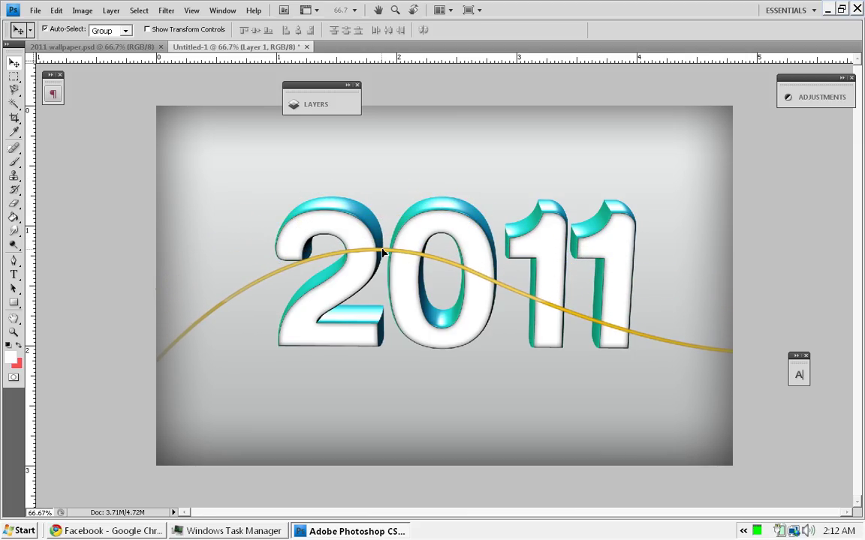
pyautogui.hotkey('ctrl', 'j')
pyautogui.click(316, 104)
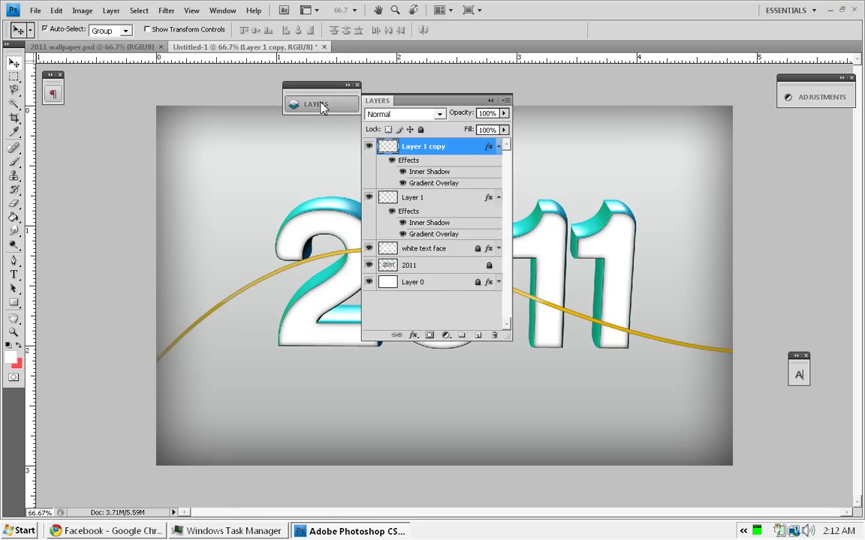
pyautogui.click(56, 11)
pyautogui.moveTo(116, 283)
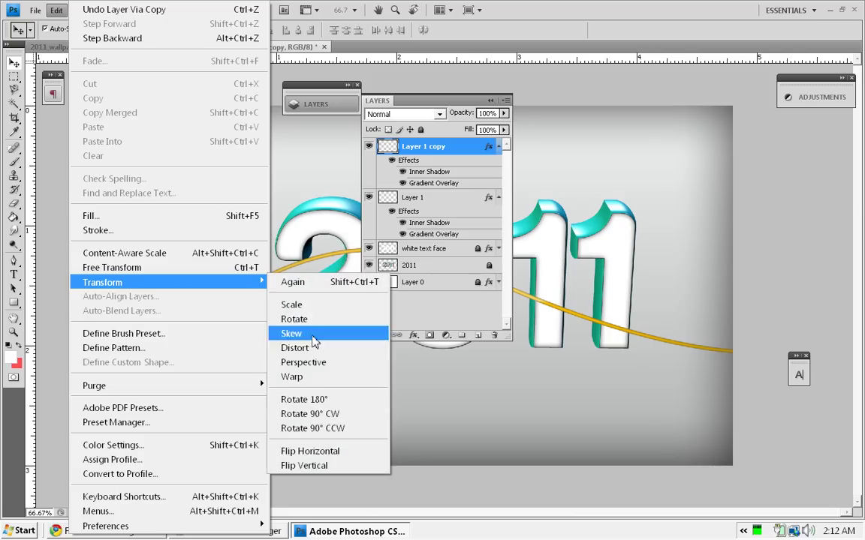
pyautogui.click(313, 451)
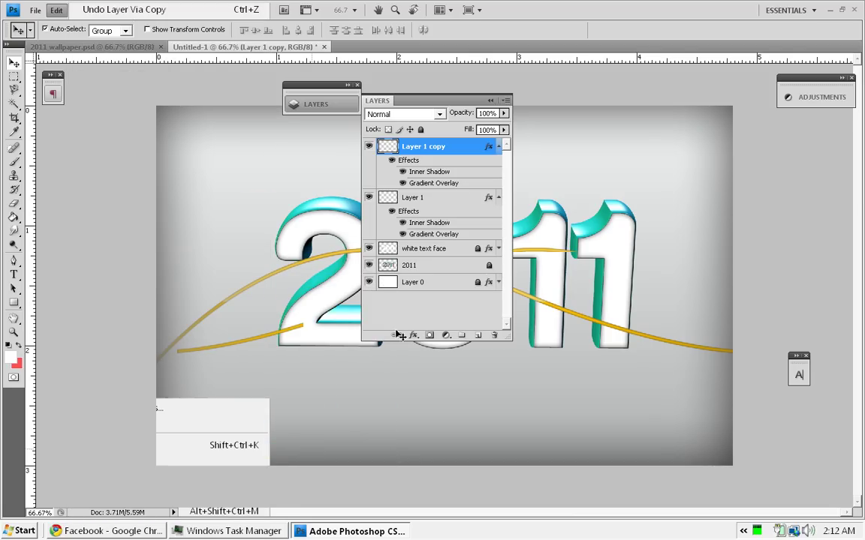
pyautogui.click(492, 102)
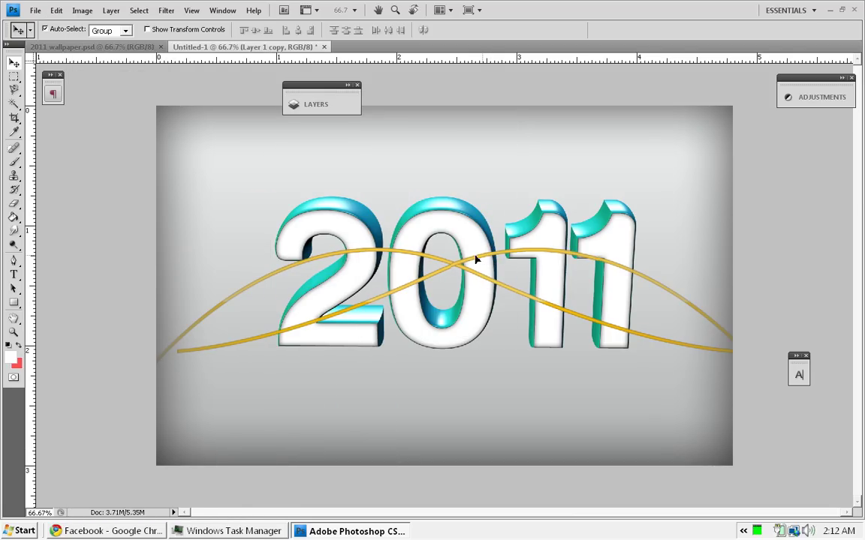
pyautogui.moveTo(464, 262); pyautogui.dragTo(460, 265)
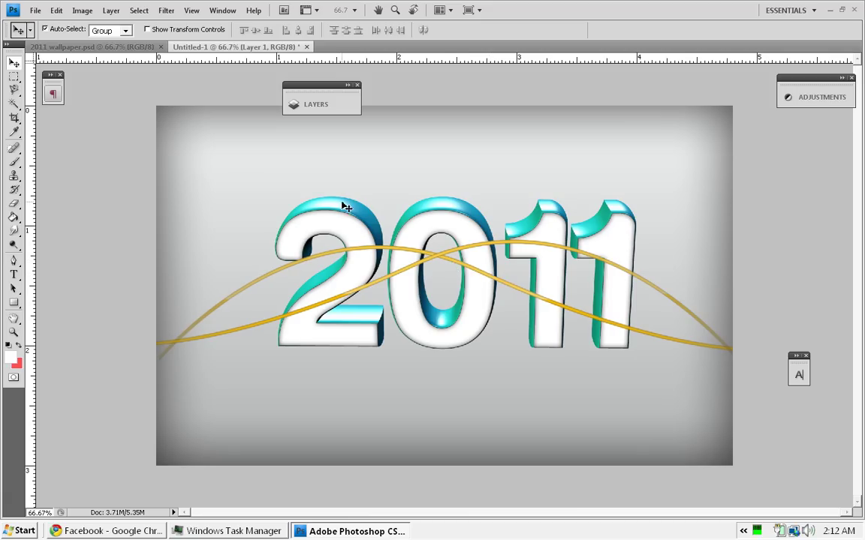
# Collapse both line layers' effects lists, duplicate the two layers together and merge the copies into one layer
pyautogui.click(315, 105)
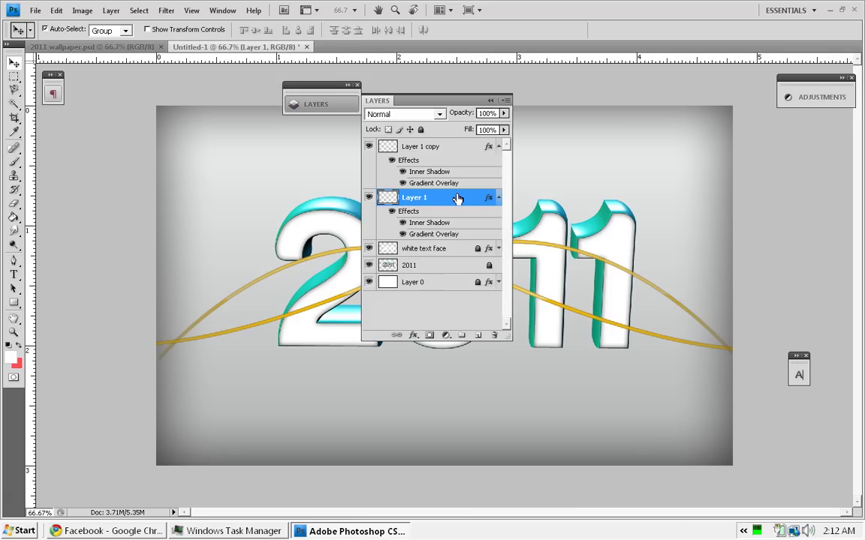
pyautogui.click(499, 198)
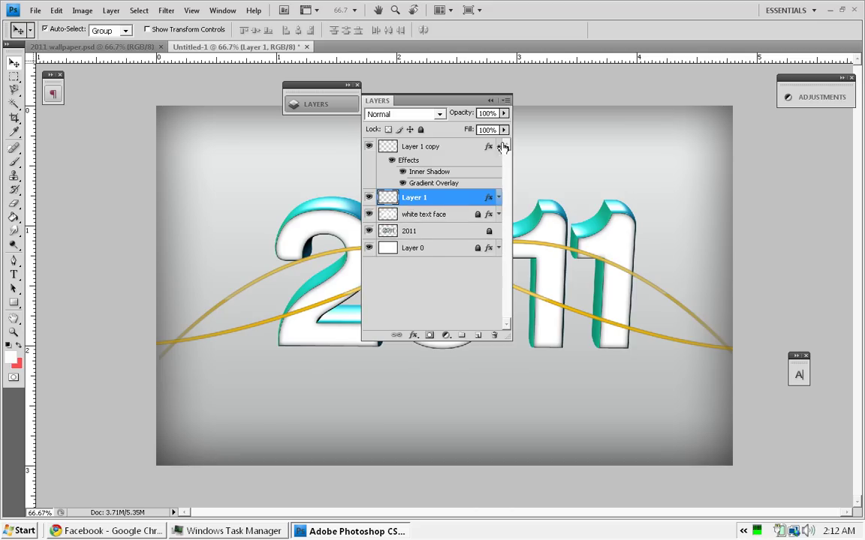
pyautogui.click(499, 148)
pyautogui.keyDown('shift'); pyautogui.click(475, 153); pyautogui.keyUp('shift')
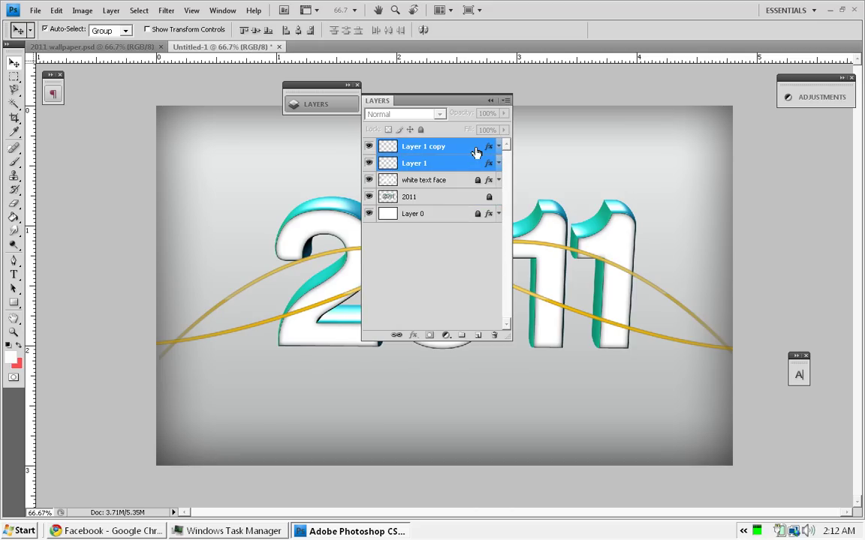
pyautogui.moveTo(476, 152); pyautogui.dragTo(477, 337)
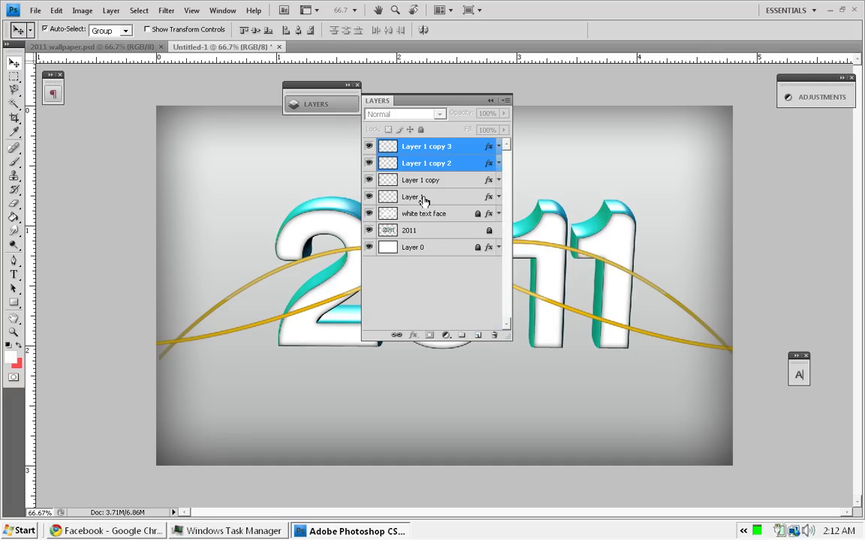
pyautogui.hotkey('ctrl', 'e')
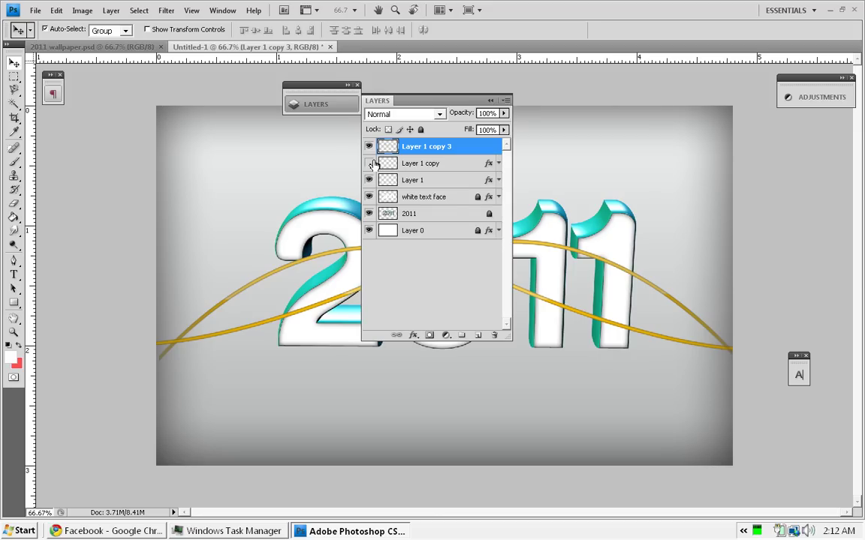
# Hide the two original line layers and rename the merged layer as "merged lines"
pyautogui.click(369, 163)
pyautogui.click(368, 180)
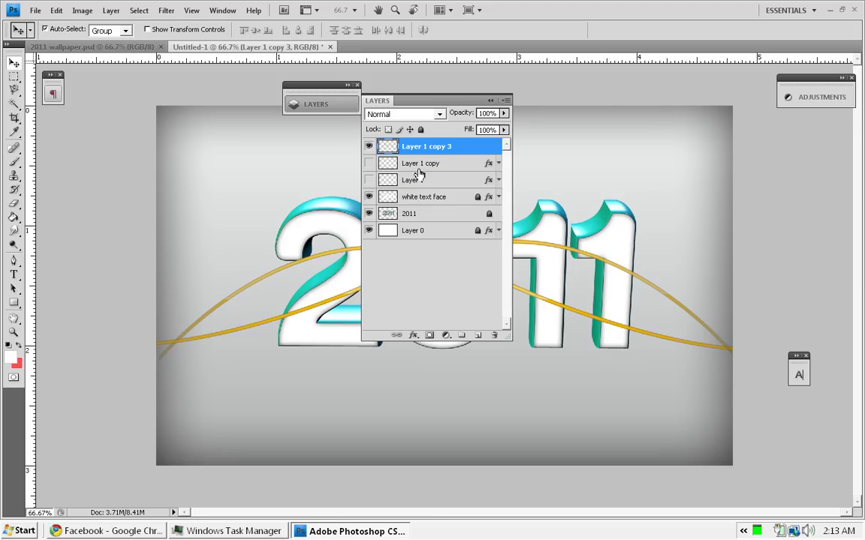
pyautogui.doubleClick(437, 147)
pyautogui.write('merged lines')
pyautogui.press('Return')
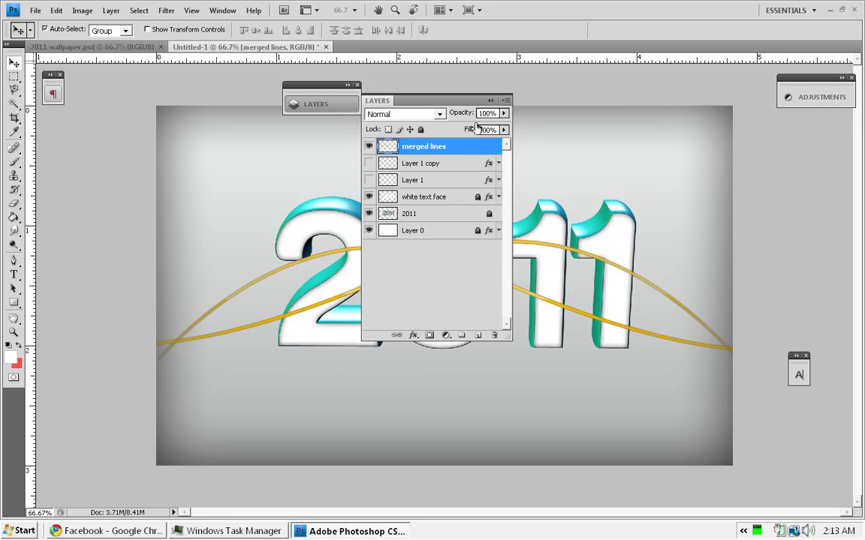
pyautogui.click(491, 101)
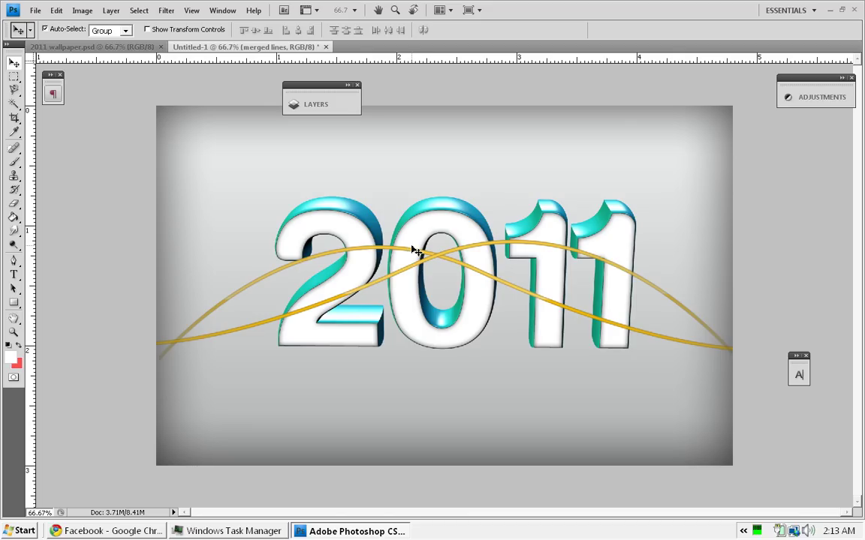
# Erase the upper line where it crosses the right-hand stroke of the 2, using the 9 px Eraser
pyautogui.hotkey('ctrl', '+')
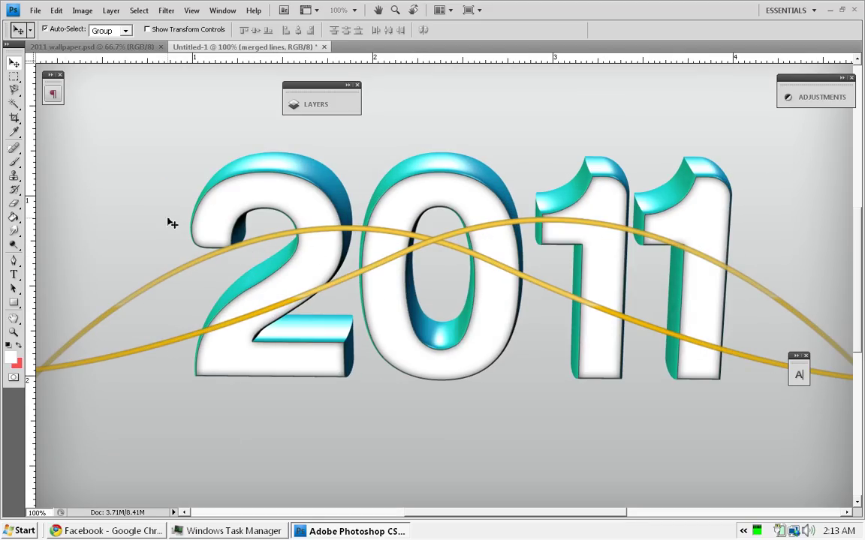
pyautogui.click(14, 216)
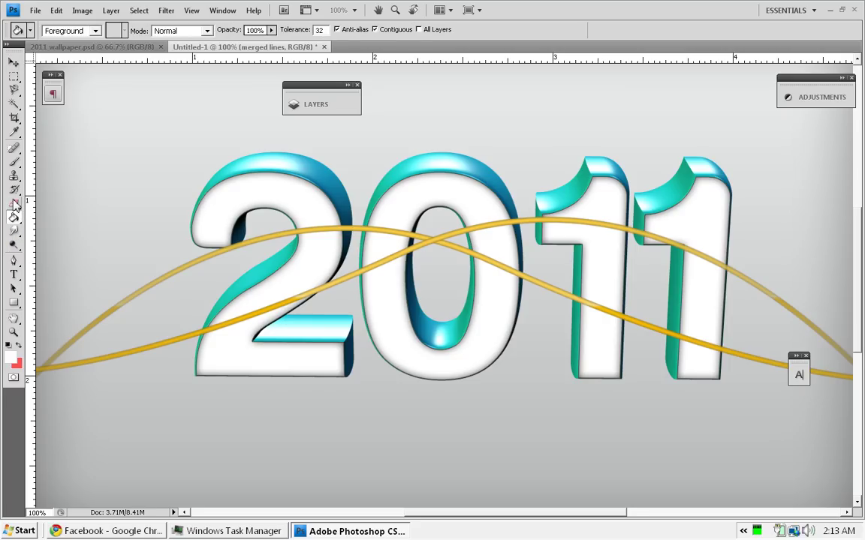
pyautogui.click(13, 203)
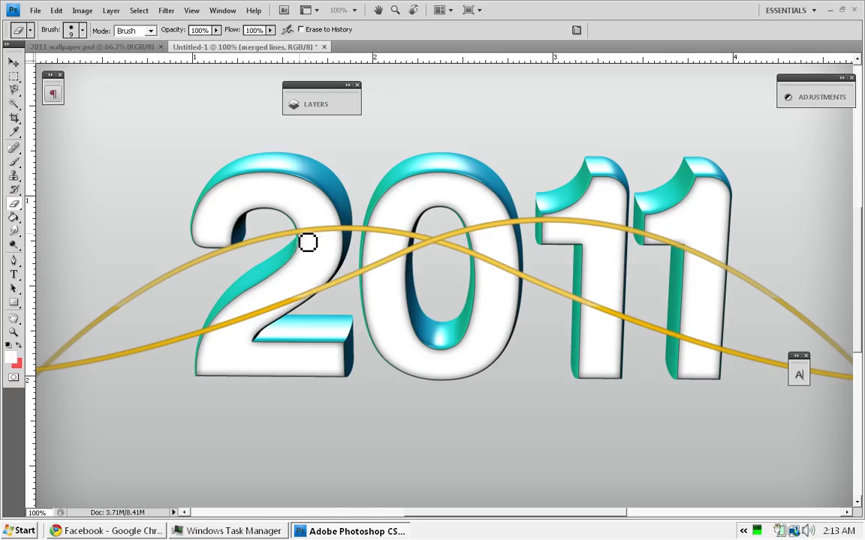
pyautogui.hotkey('ctrl', '+')
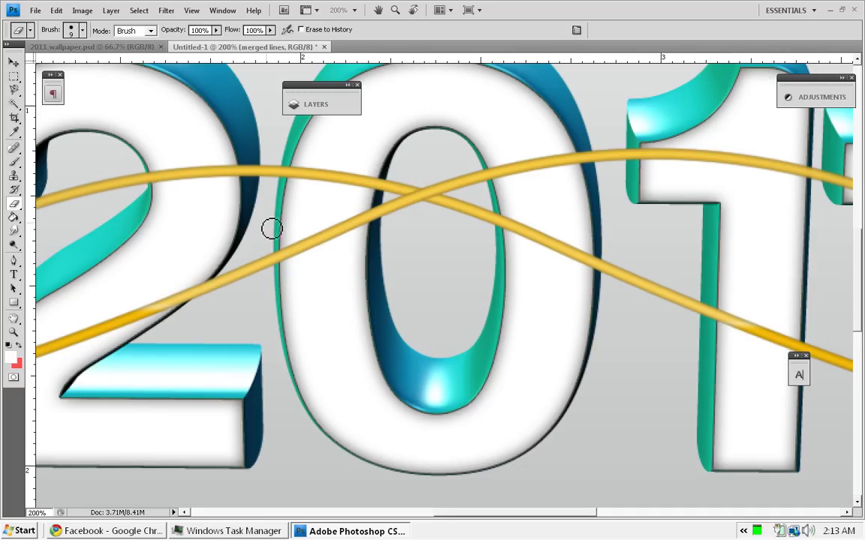
pyautogui.moveTo(257, 220); pyautogui.dragTo(305, 245)
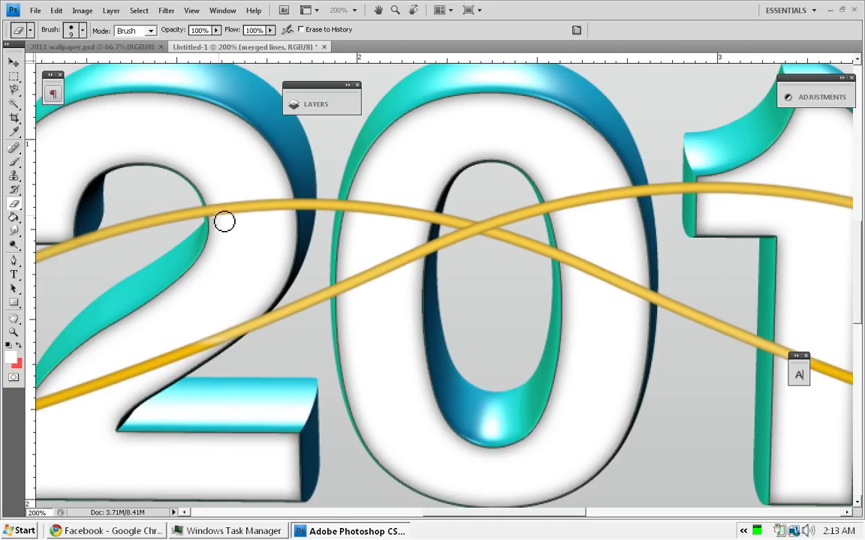
pyautogui.moveTo(215, 219)
pyautogui.mouseDown()
pyautogui.moveTo(214, 209)
pyautogui.moveTo(216, 222)
pyautogui.moveTo(251, 200)
pyautogui.moveTo(276, 216)
pyautogui.moveTo(300, 197)
pyautogui.moveTo(290, 216)
pyautogui.moveTo(302, 218)
pyautogui.moveTo(313, 203)
pyautogui.moveTo(313, 212)
pyautogui.moveTo(315, 200)
pyautogui.moveTo(316, 212)
pyautogui.mouseUp()
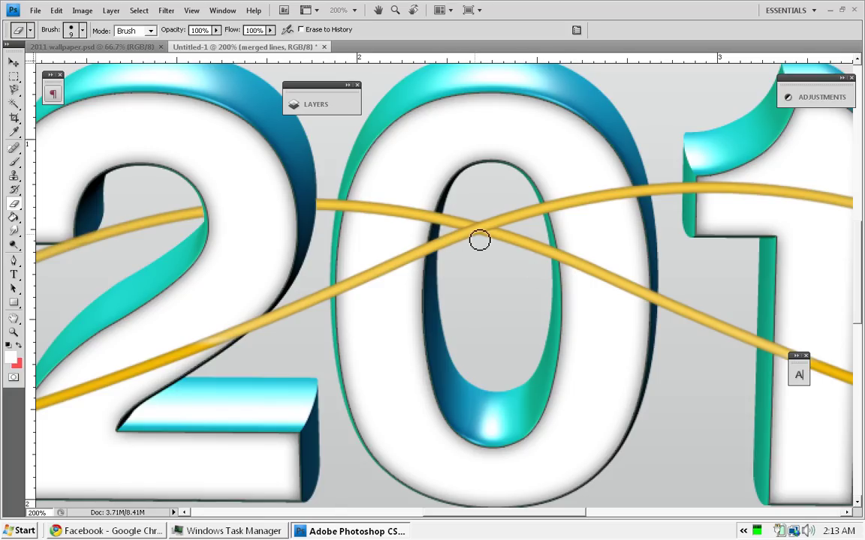
# Erase the descending line where it crosses the right side of the 0 and the stem of the last 1
pyautogui.click(561, 259)
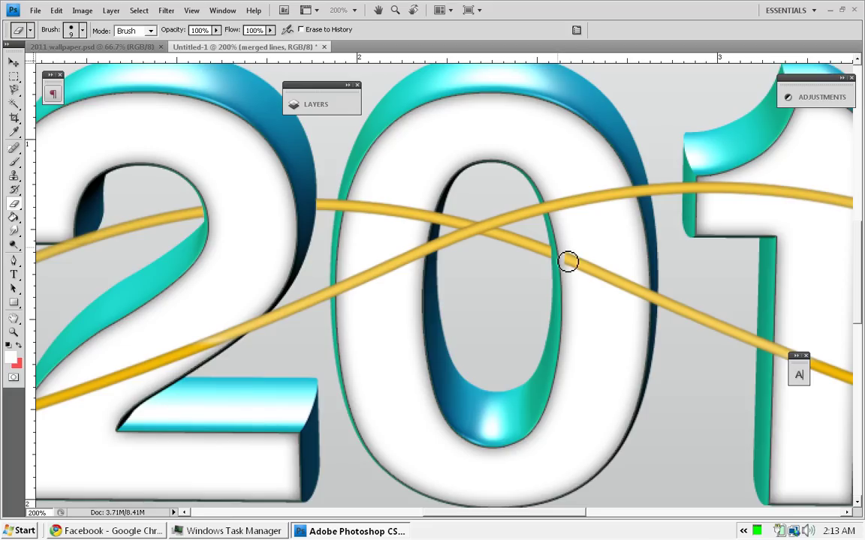
pyautogui.moveTo(568, 257)
pyautogui.mouseDown()
pyautogui.moveTo(603, 301)
pyautogui.moveTo(611, 269)
pyautogui.moveTo(617, 284)
pyautogui.moveTo(630, 273)
pyautogui.moveTo(625, 293)
pyautogui.moveTo(641, 286)
pyautogui.moveTo(638, 272)
pyautogui.moveTo(637, 301)
pyautogui.moveTo(650, 289)
pyautogui.moveTo(656, 310)
pyautogui.moveTo(656, 296)
pyautogui.moveTo(654, 309)
pyautogui.moveTo(571, 288)
pyautogui.moveTo(256, 244)
pyautogui.mouseUp()
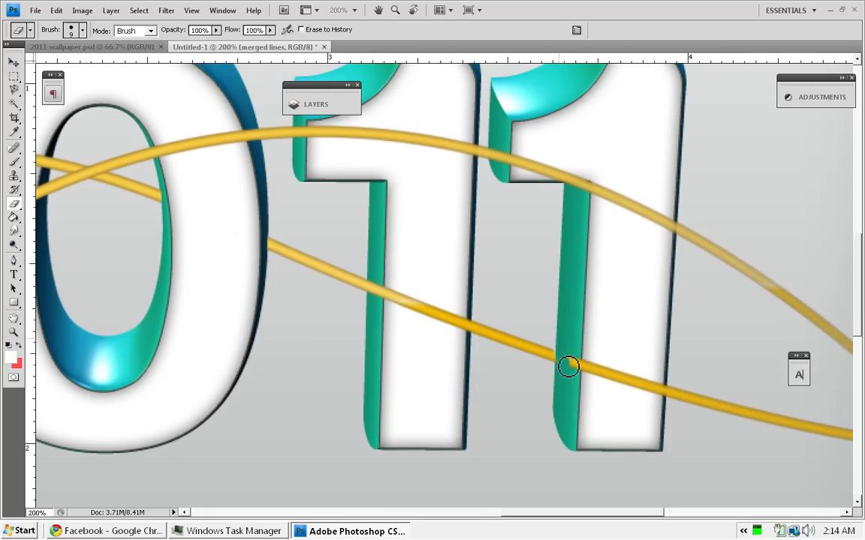
pyautogui.moveTo(566, 358)
pyautogui.mouseDown()
pyautogui.moveTo(605, 359)
pyautogui.moveTo(602, 375)
pyautogui.moveTo(623, 389)
pyautogui.moveTo(652, 381)
pyautogui.moveTo(666, 402)
pyautogui.moveTo(667, 392)
pyautogui.mouseUp()
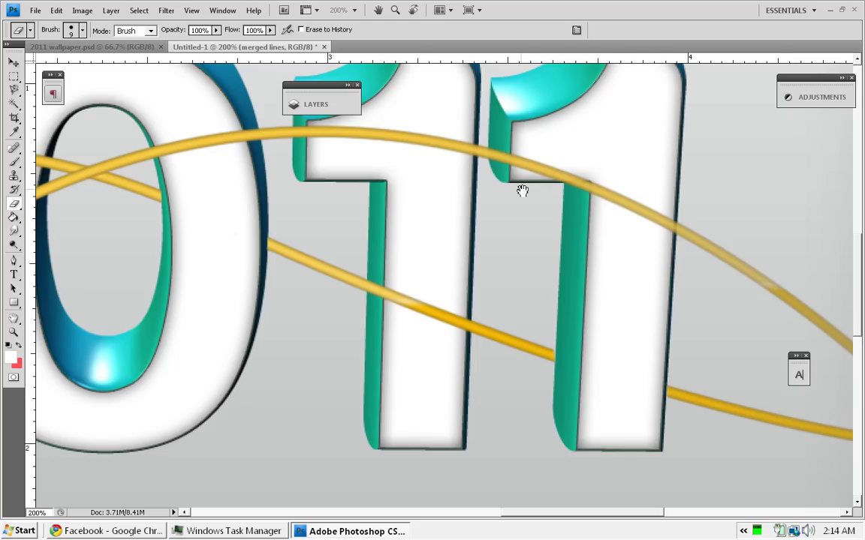
# Erase the rising line where it crosses the left side of the 0, up to the digit's inner opening
pyautogui.moveTo(609, 205); pyautogui.dragTo(782, 234)
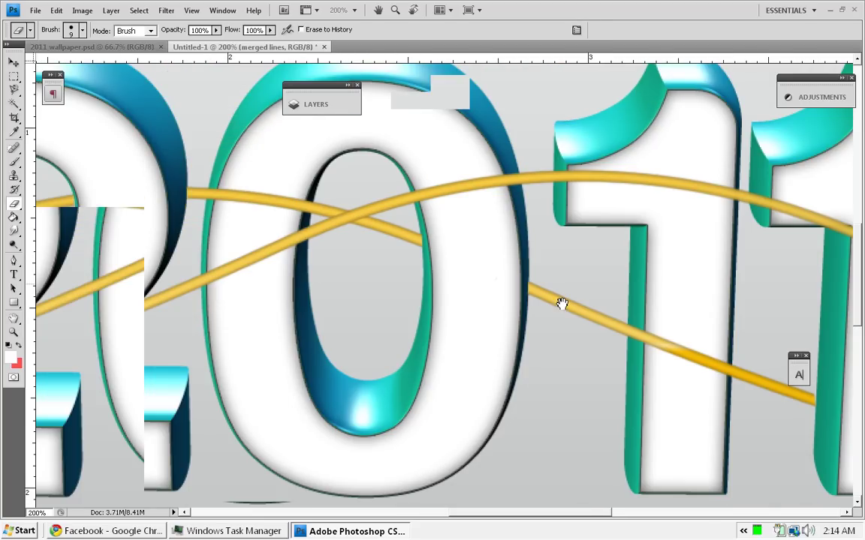
pyautogui.moveTo(405, 303)
pyautogui.mouseDown()
pyautogui.moveTo(456, 320)
pyautogui.moveTo(548, 293)
pyautogui.moveTo(602, 295)
pyautogui.moveTo(610, 292)
pyautogui.moveTo(566, 299)
pyautogui.moveTo(614, 280)
pyautogui.moveTo(584, 290)
pyautogui.mouseUp()
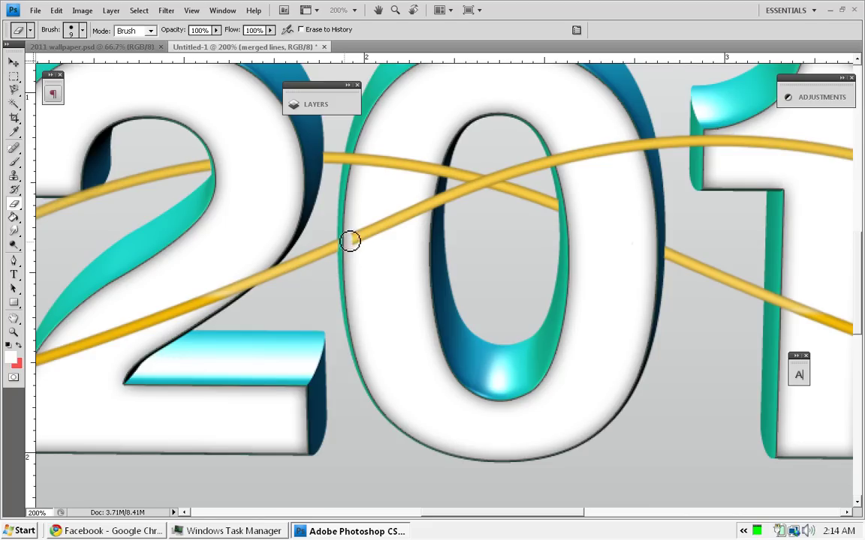
pyautogui.moveTo(351, 242)
pyautogui.mouseDown()
pyautogui.moveTo(366, 261)
pyautogui.moveTo(373, 230)
pyautogui.moveTo(391, 219)
pyautogui.moveTo(392, 241)
pyautogui.moveTo(389, 227)
pyautogui.moveTo(389, 238)
pyautogui.moveTo(417, 227)
pyautogui.moveTo(404, 237)
pyautogui.moveTo(435, 218)
pyautogui.mouseUp()
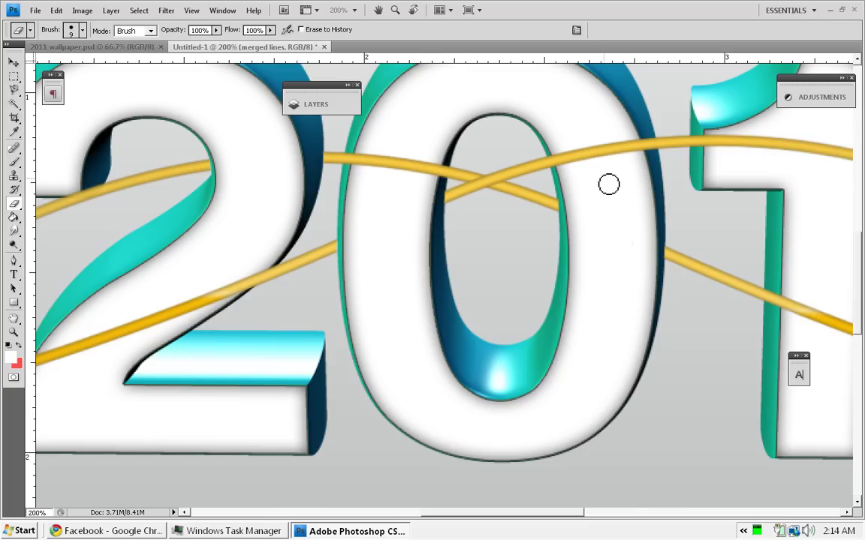
pyautogui.moveTo(604, 241); pyautogui.dragTo(339, 246)
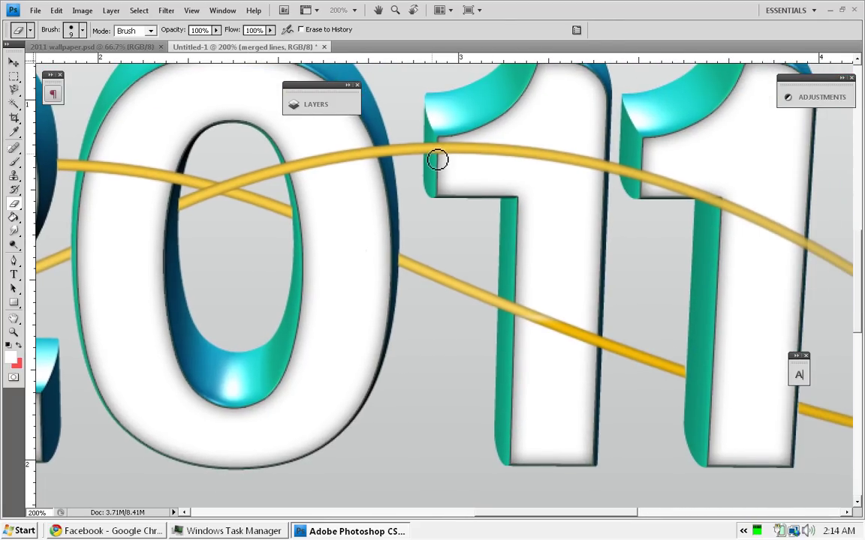
# Erase the upper yellow line where it crosses the upper part of the first 1
pyautogui.moveTo(440, 179)
pyautogui.mouseDown()
pyautogui.moveTo(463, 146)
pyautogui.moveTo(483, 145)
pyautogui.moveTo(500, 153)
pyautogui.moveTo(525, 146)
pyautogui.moveTo(511, 160)
pyautogui.moveTo(540, 162)
pyautogui.moveTo(552, 146)
pyautogui.moveTo(554, 168)
pyautogui.moveTo(610, 170)
pyautogui.moveTo(610, 196)
pyautogui.moveTo(518, 187)
pyautogui.mouseUp()
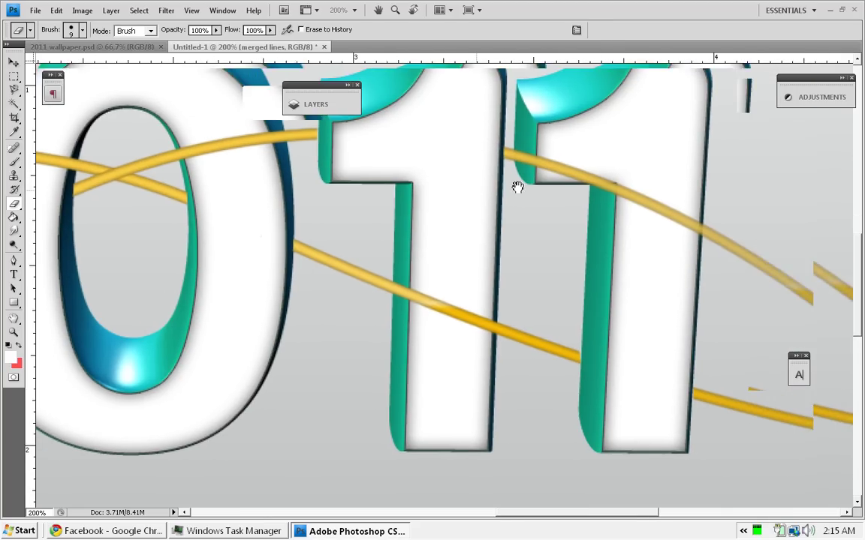
pyautogui.hotkey('ctrl', '-')
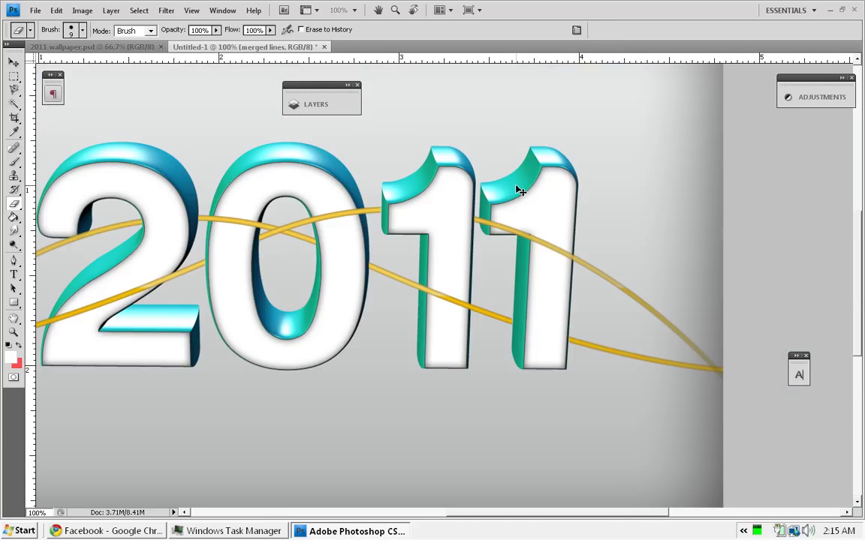
pyautogui.moveTo(423, 232); pyautogui.dragTo(506, 226)
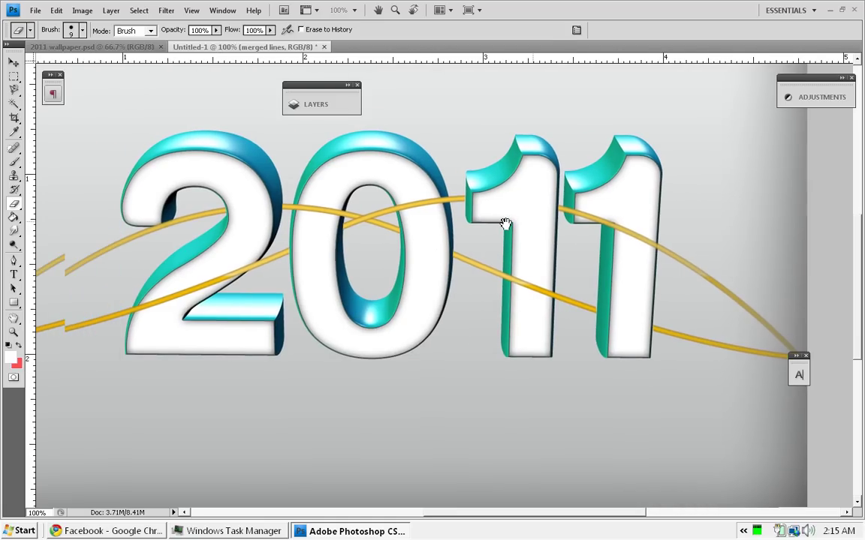
# Add the white text "Remembrance" in Harabara Bold at 36 pt and place it directly beneath the 2011 digits
pyautogui.click(13, 276)
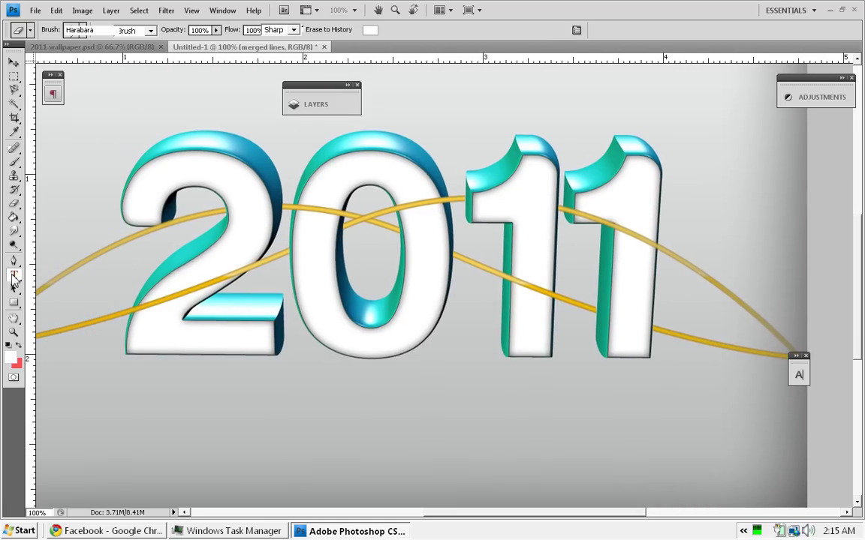
pyautogui.click(153, 398)
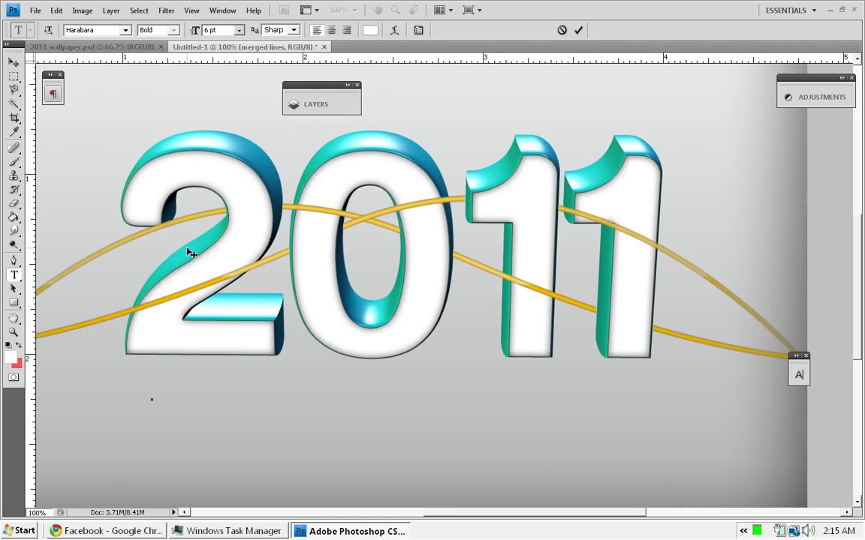
pyautogui.click(238, 30)
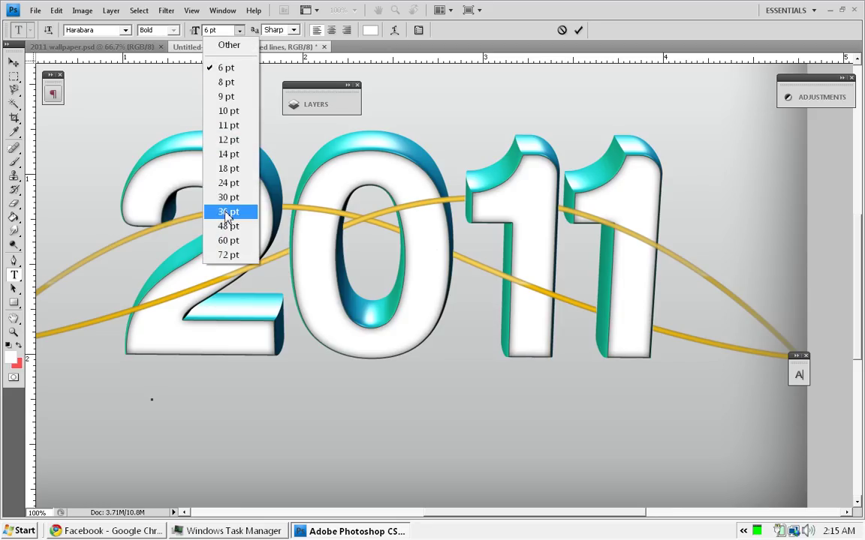
pyautogui.click(225, 210)
pyautogui.write('Remeb')
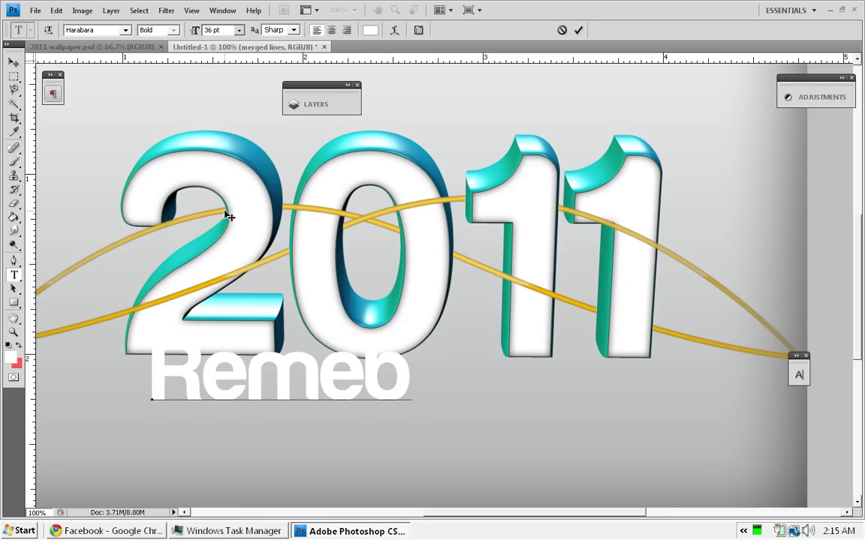
pyautogui.press('BackSpace')
pyautogui.write('mbra')
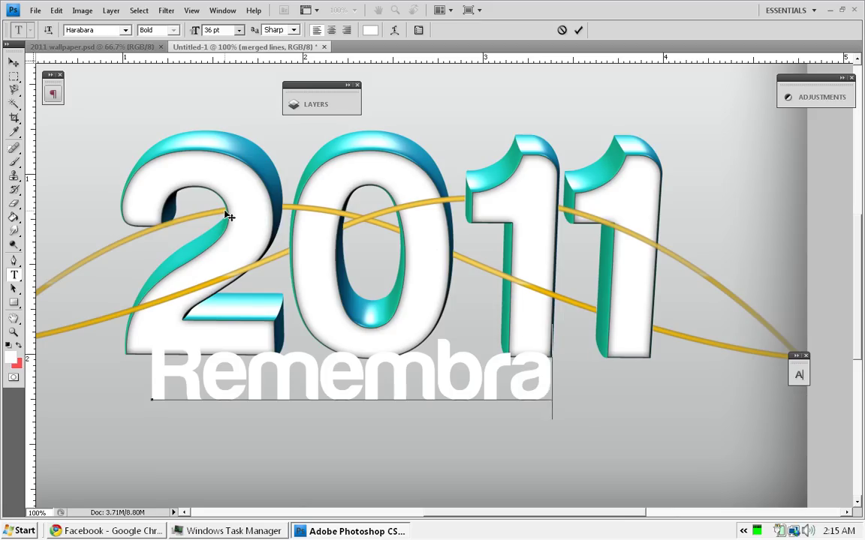
pyautogui.write('nce')
pyautogui.hotkey('ctrl', 'Return')
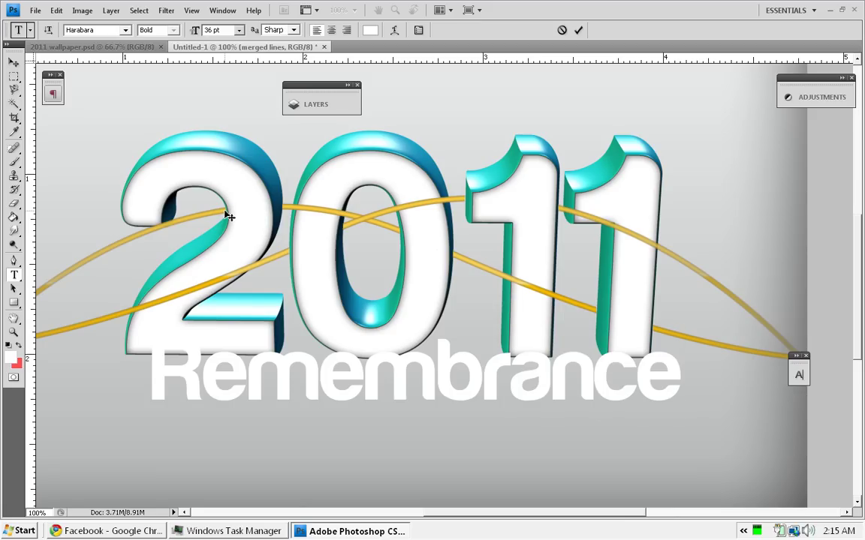
pyautogui.click(13, 61)
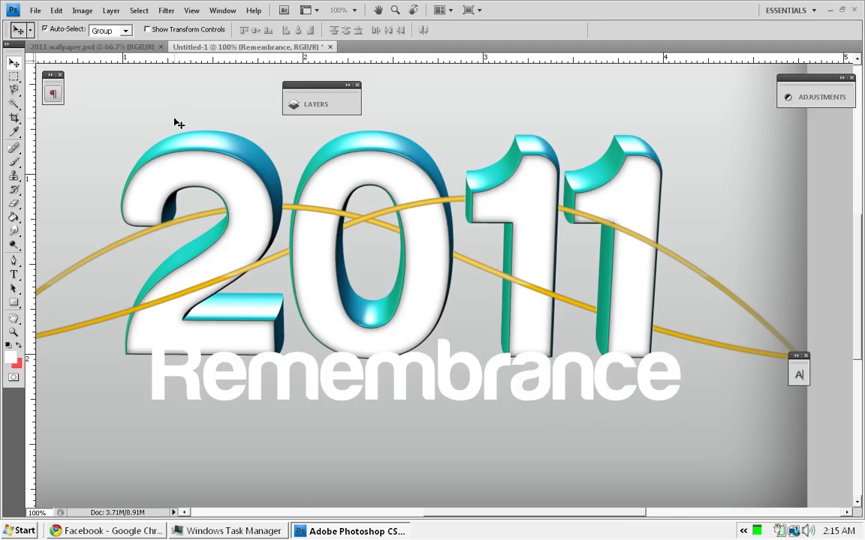
pyautogui.moveTo(291, 381); pyautogui.dragTo(259, 394)
# Give the Remembrance text layer a default drop shadow and an inner shadow with a distance of 0 px
pyautogui.click(316, 104)
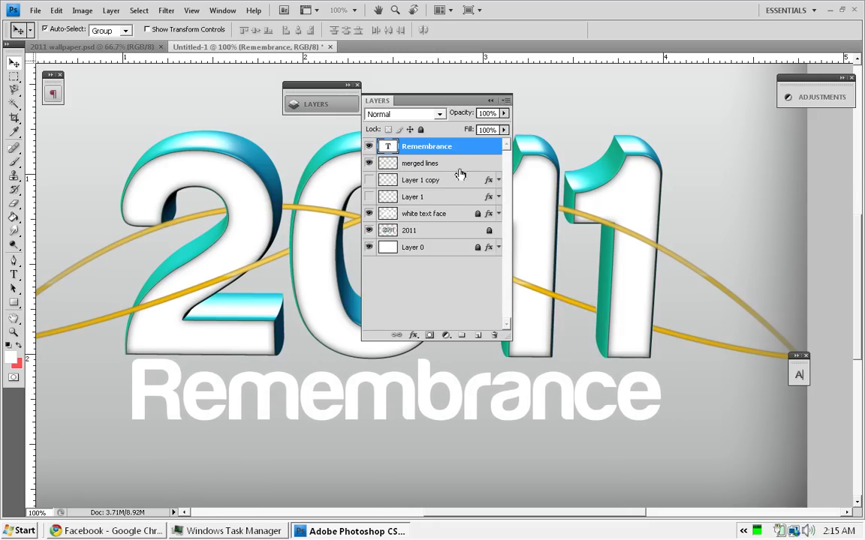
pyautogui.doubleClick(466, 148)
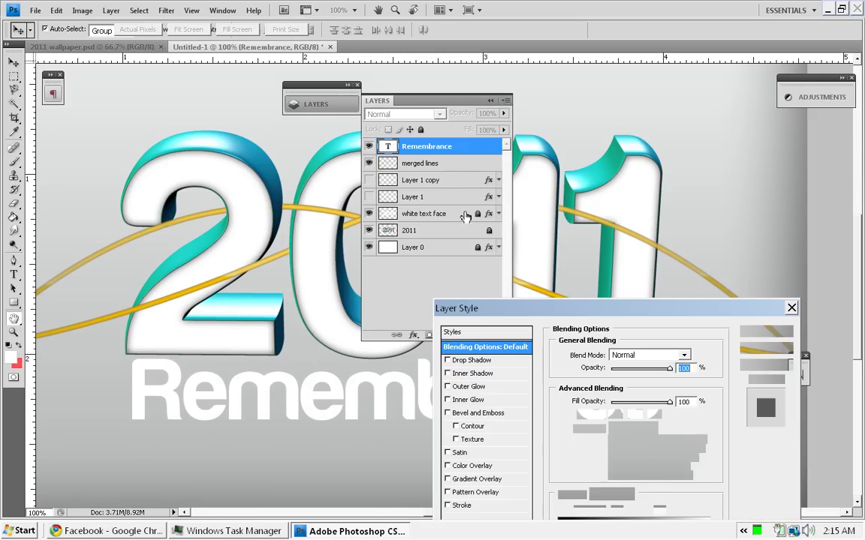
pyautogui.click(449, 361)
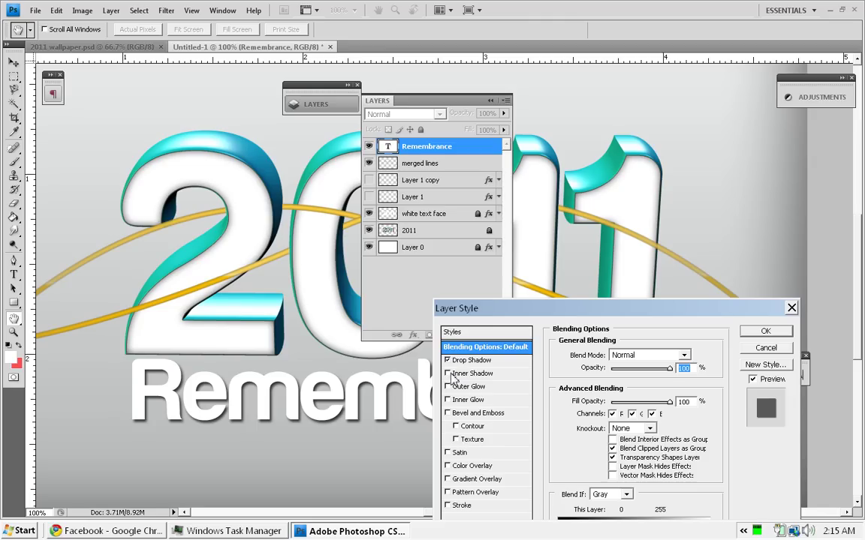
pyautogui.click(462, 373)
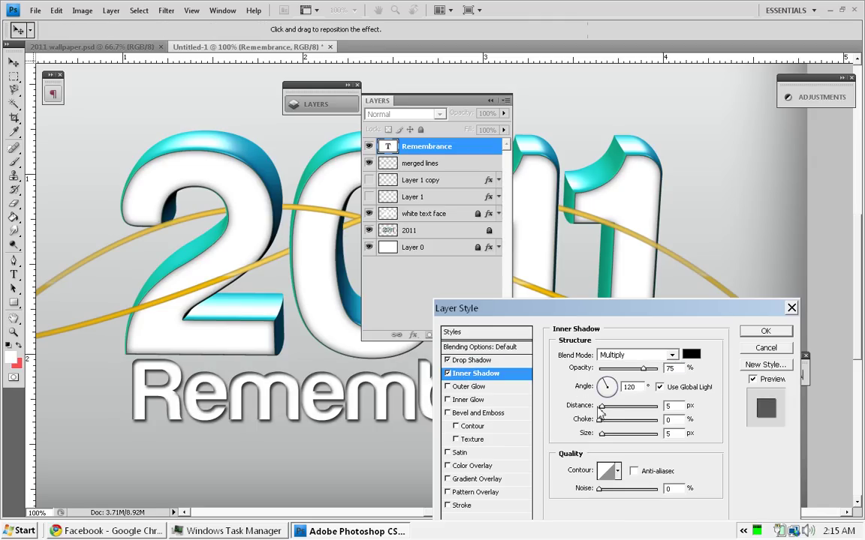
pyautogui.moveTo(603, 407); pyautogui.dragTo(576, 409)
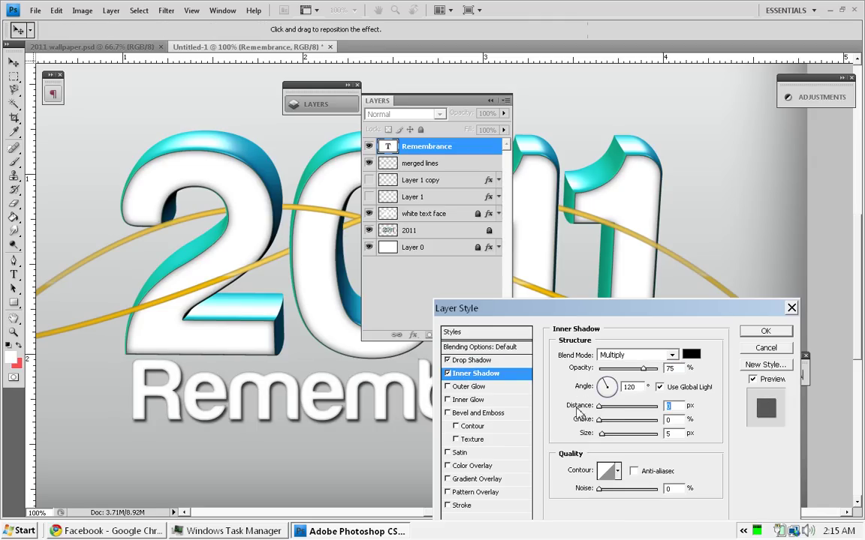
# Add a linear gradient overlay to the Remembrance text using the light grey gradient preset
pyautogui.click(469, 481)
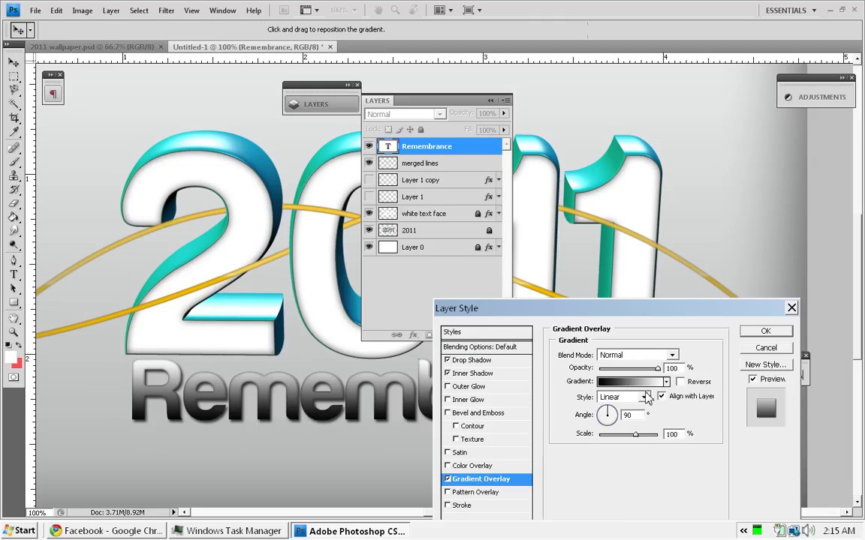
pyautogui.click(666, 383)
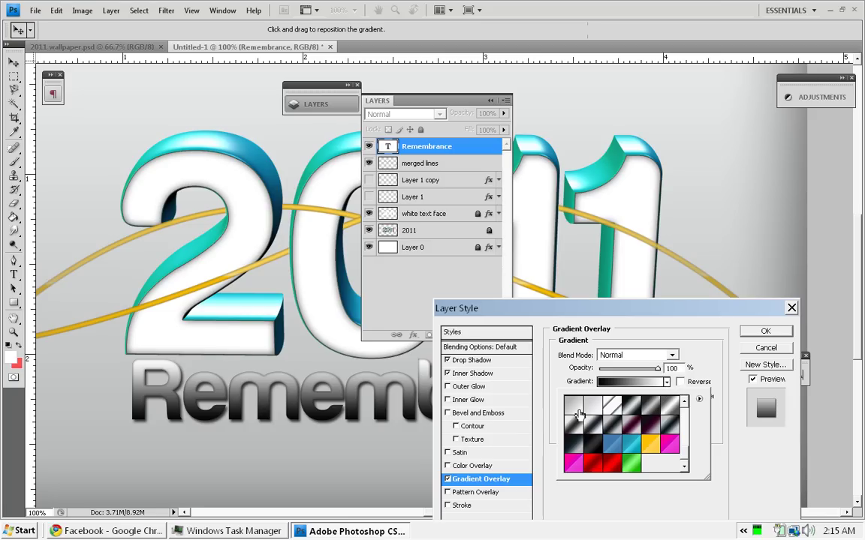
pyautogui.click(576, 413)
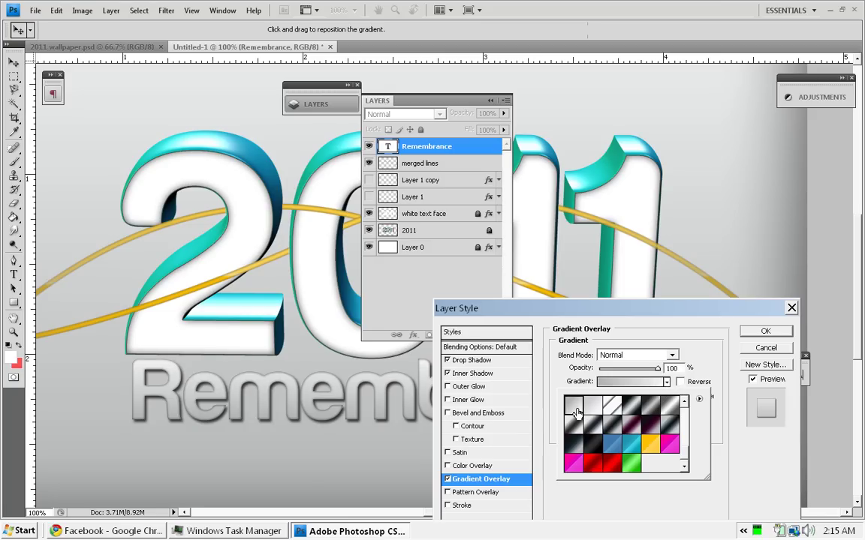
# Add a 1 px black outside stroke to the Remembrance text and apply the layer style
pyautogui.click(462, 505)
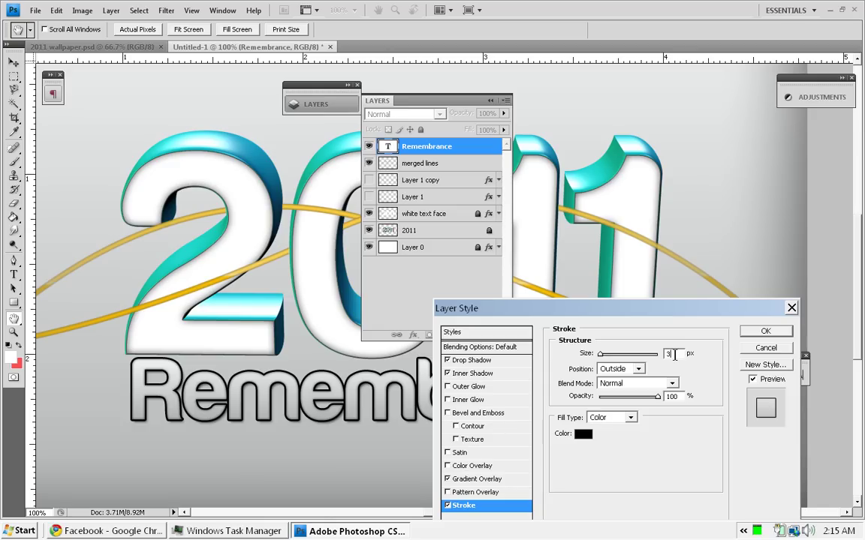
pyautogui.doubleClick(667, 353)
pyautogui.write('1')
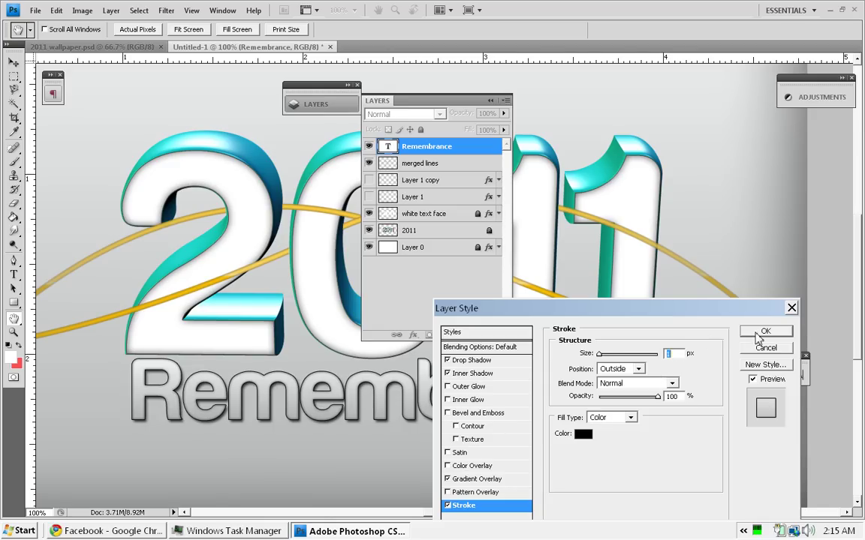
pyautogui.click(758, 335)
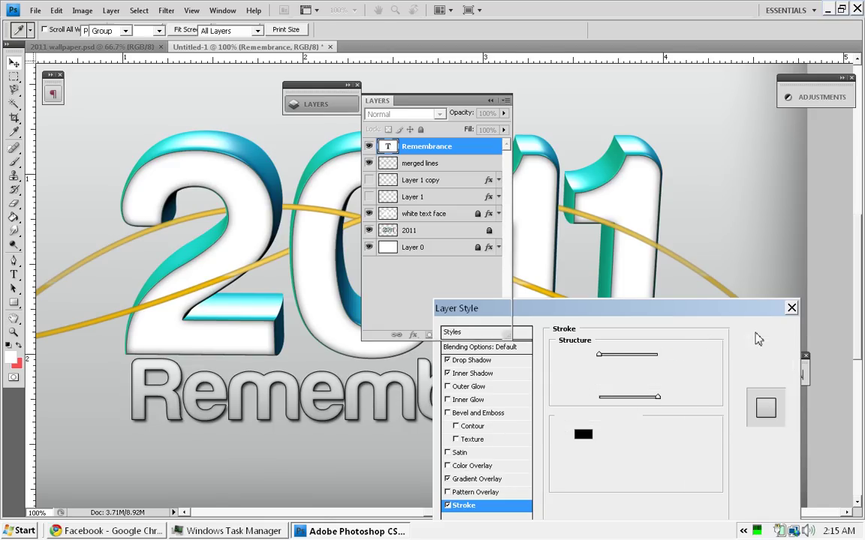
# Lock the Remembrance text layer completely
pyautogui.click(499, 149)
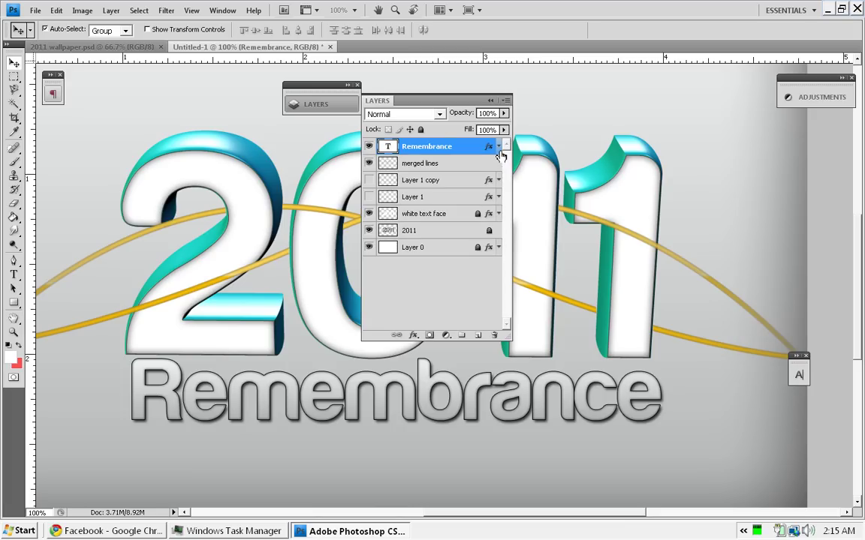
pyautogui.click(420, 129)
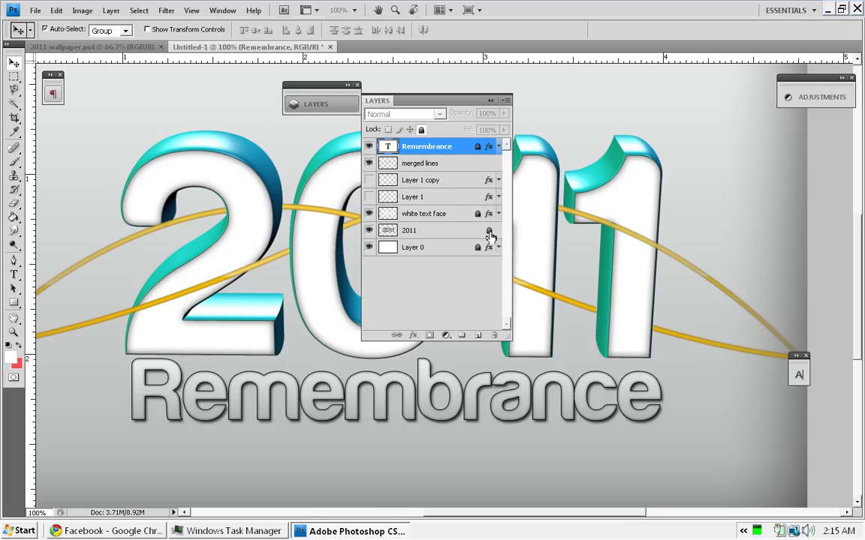
pyautogui.click(491, 102)
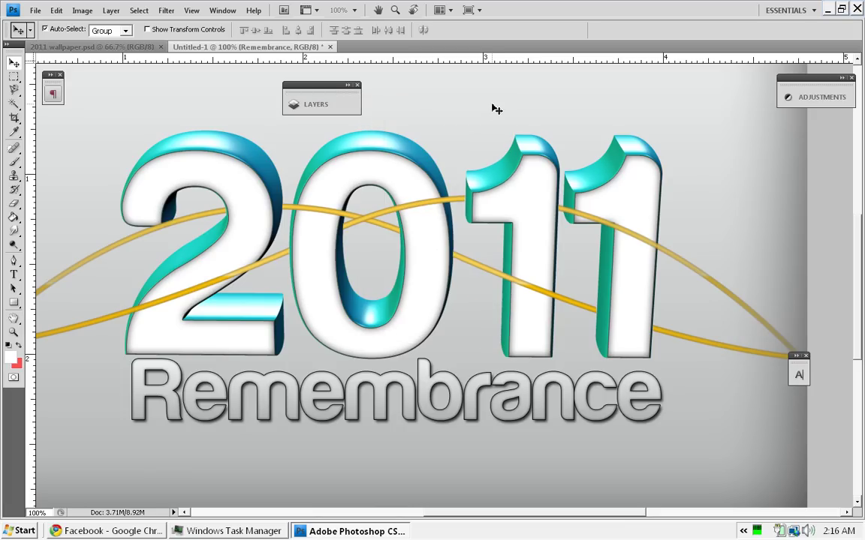
# Draw a tall white rectangle over the first 1, duplicate it and place the copy level with it over the last 1
pyautogui.hotkey('ctrl', '-')
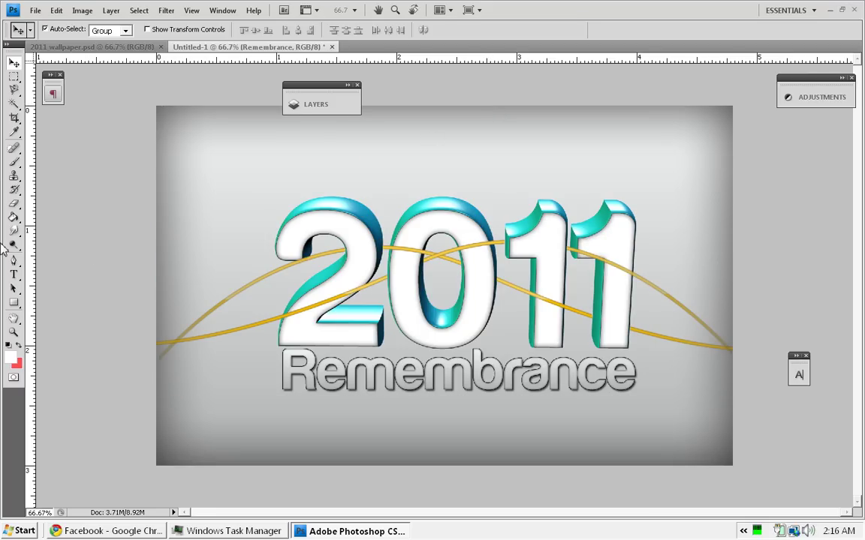
pyautogui.click(14, 303)
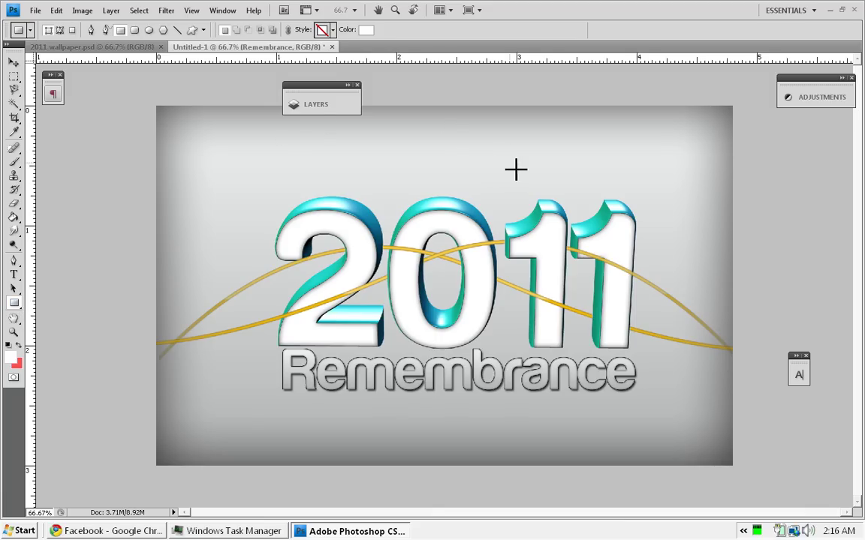
pyautogui.moveTo(509, 168); pyautogui.dragTo(555, 346)
pyautogui.hotkey('ctrl', 'j')
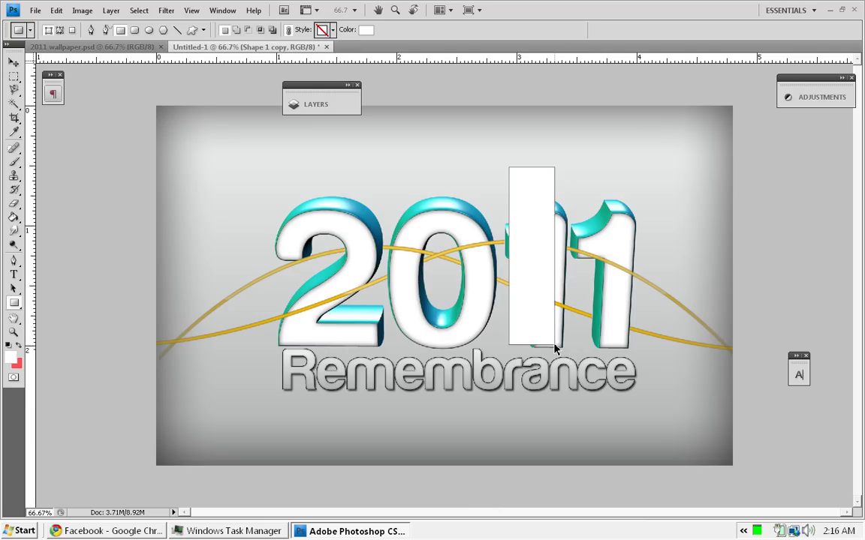
pyautogui.click(14, 62)
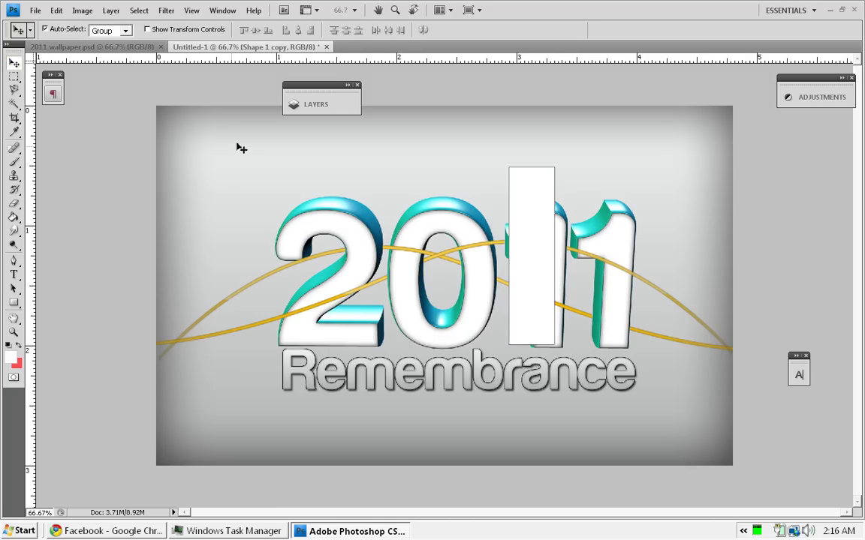
pyautogui.moveTo(542, 224); pyautogui.dragTo(614, 235)
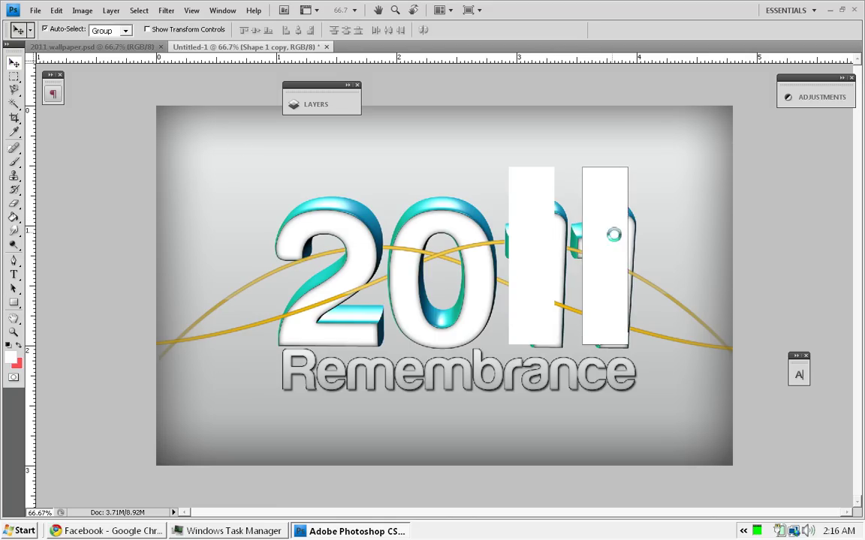
# Move both rectangle shape layers beneath the 2011 layer, directly above the background layer
pyautogui.click(340, 106)
pyautogui.keyDown('shift'); pyautogui.click(472, 165); pyautogui.keyUp('shift')
pyautogui.moveTo(471, 171); pyautogui.dragTo(466, 275)
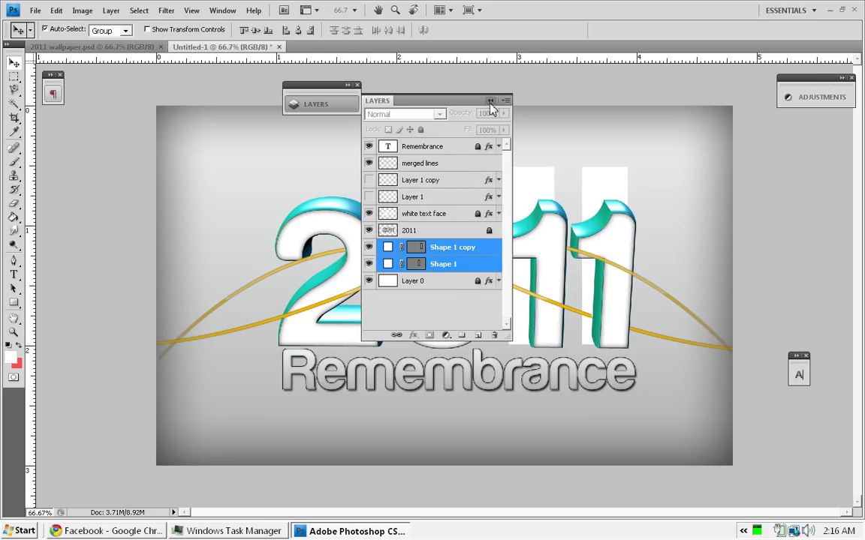
# Recolour the bar behind the last 1 to teal 00bdb2 and copy its hex value
pyautogui.doubleClick(388, 250)
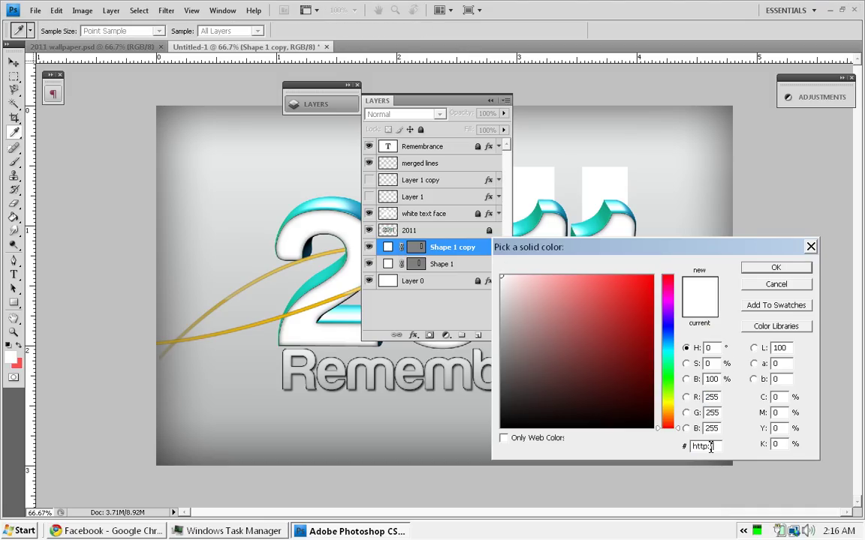
pyautogui.moveTo(717, 447); pyautogui.dragTo(665, 442)
pyautogui.press('Return')
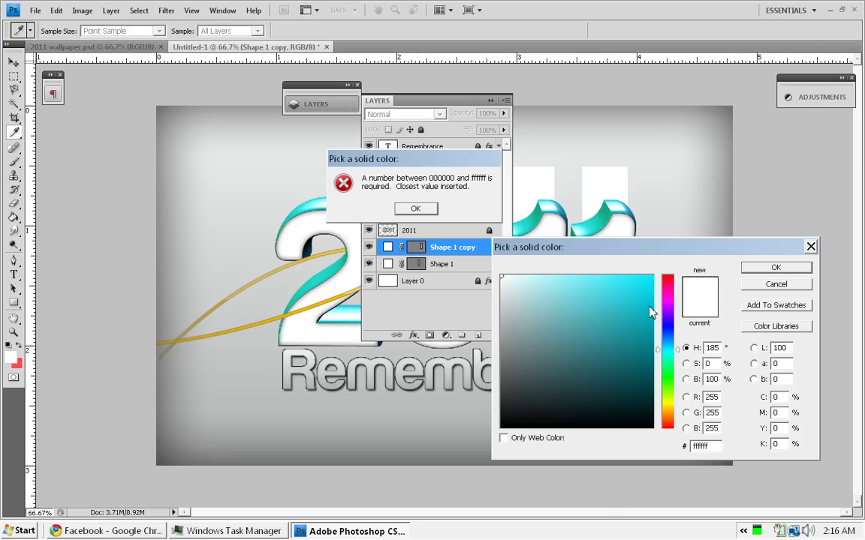
pyautogui.press('Return')
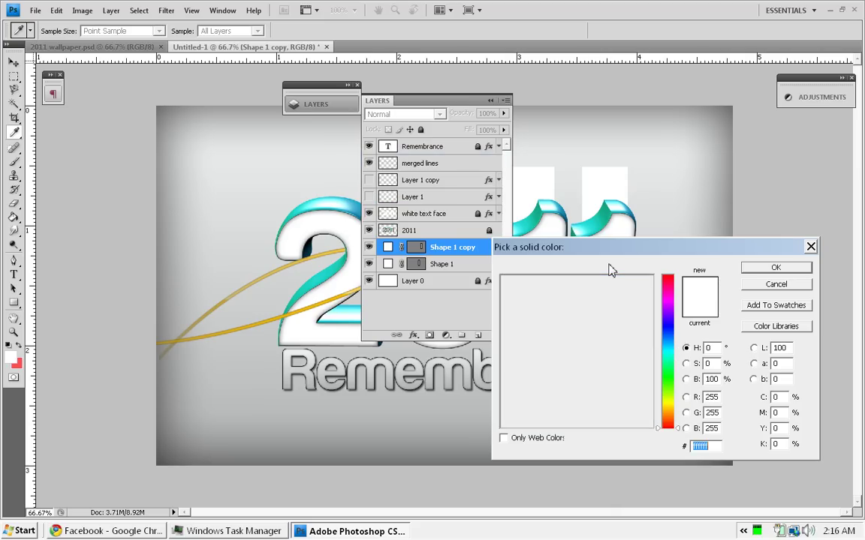
pyautogui.click(668, 354)
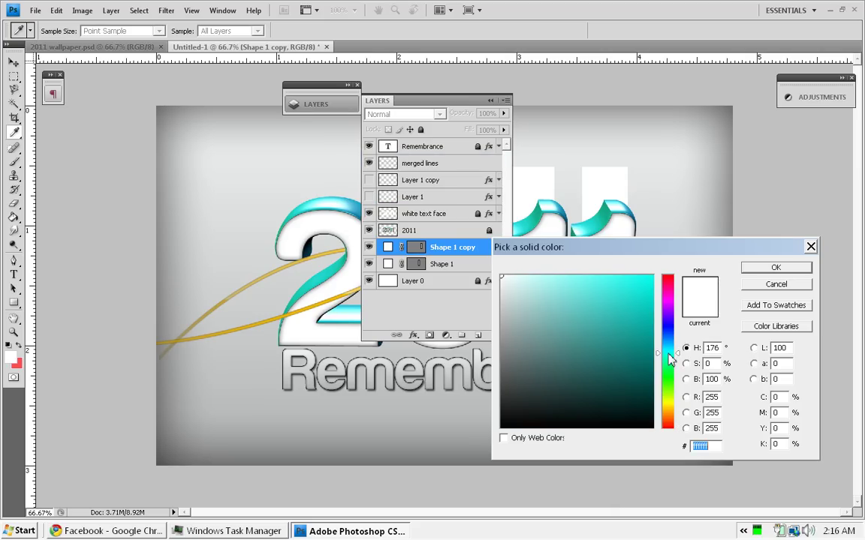
pyautogui.moveTo(629, 288)
pyautogui.mouseDown()
pyautogui.moveTo(625, 278)
pyautogui.moveTo(650, 288)
pyautogui.moveTo(647, 278)
pyautogui.moveTo(667, 315)
pyautogui.mouseUp()
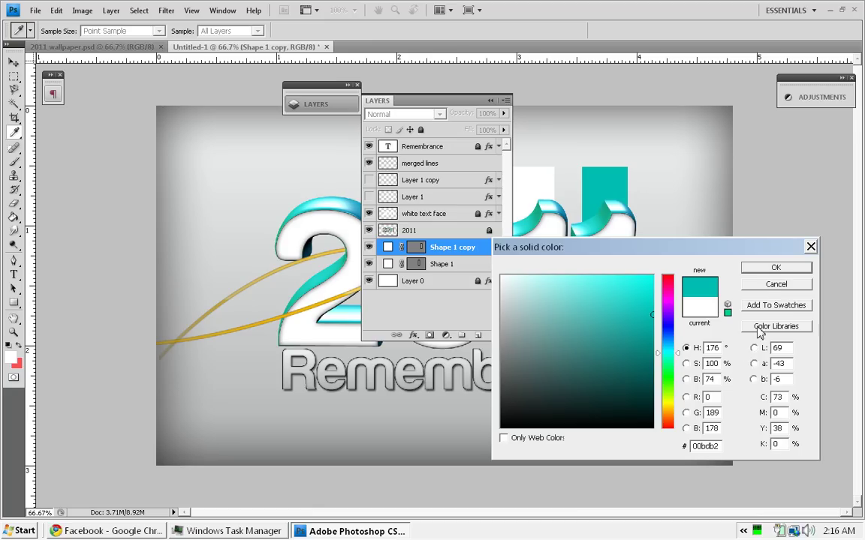
pyautogui.doubleClick(700, 449)
pyautogui.hotkey('ctrl', 'c')
pyautogui.click(781, 272)
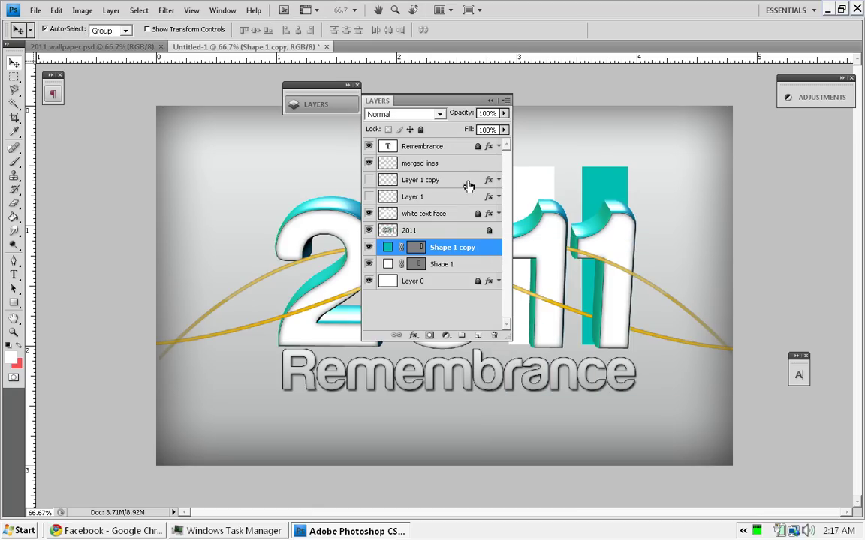
# Recolour the bar behind the first 1 to the same teal, 00bdb2
pyautogui.doubleClick(390, 265)
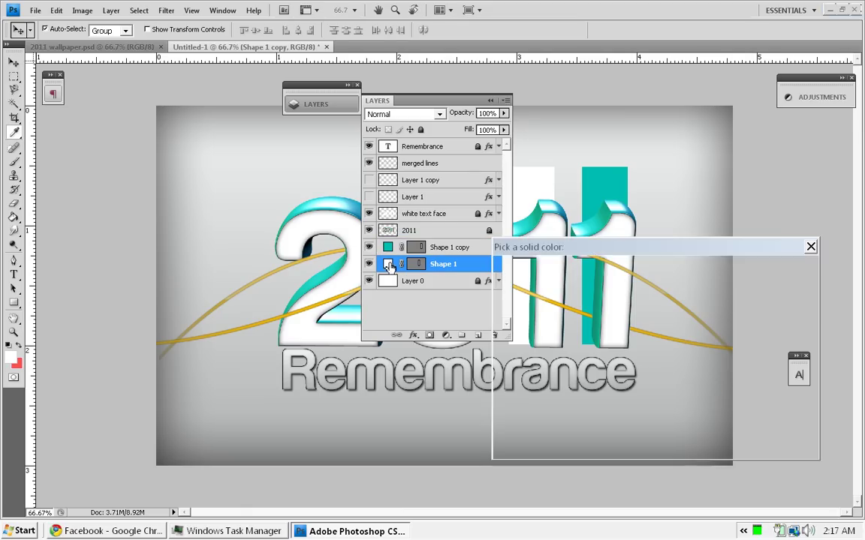
pyautogui.click(705, 448)
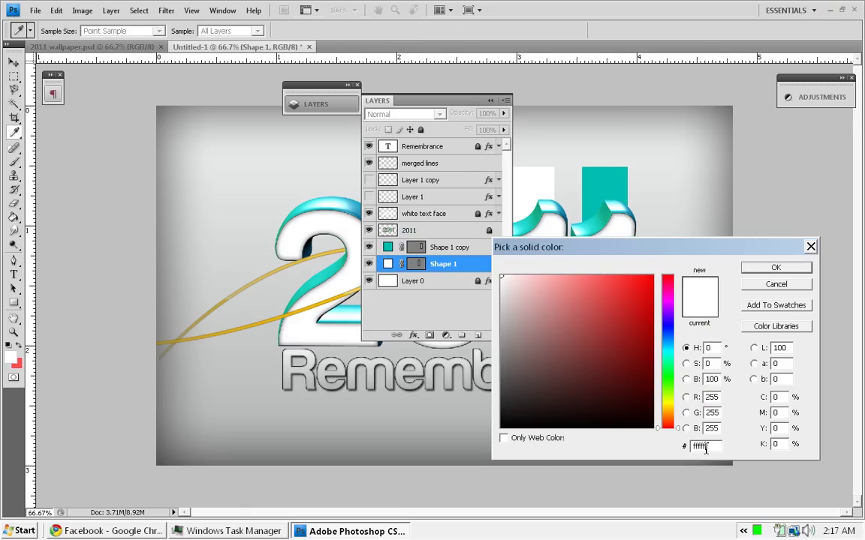
pyautogui.hotkey('ctrl', 'v')
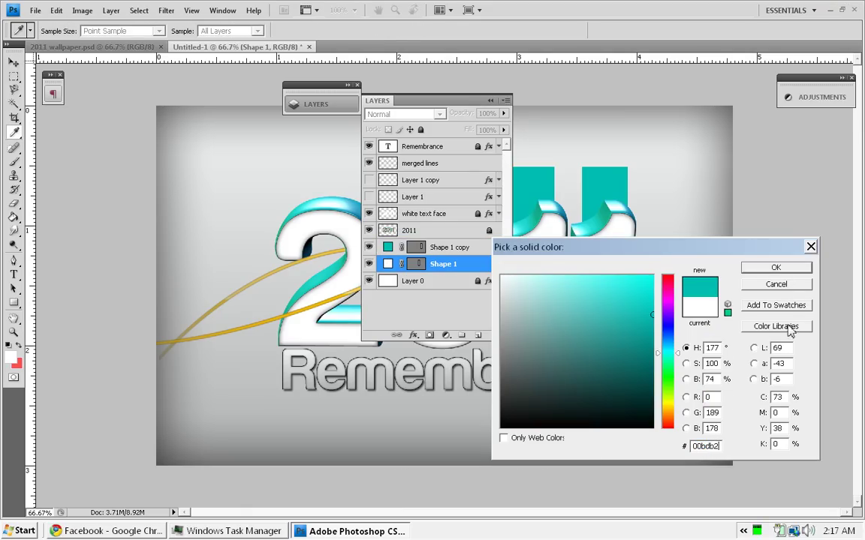
pyautogui.click(776, 269)
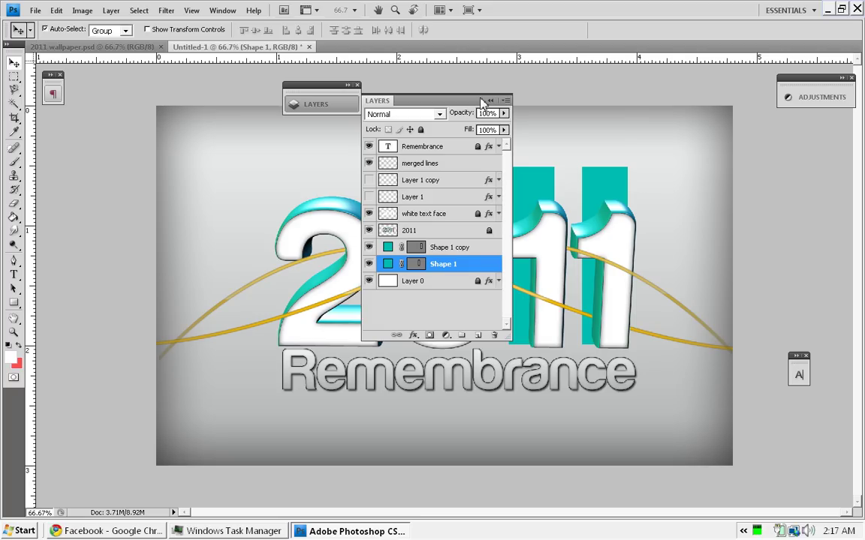
# Merge the two teal bar shape layers into one layer
pyautogui.keyDown('shift'); pyautogui.click(465, 253); pyautogui.keyUp('shift')
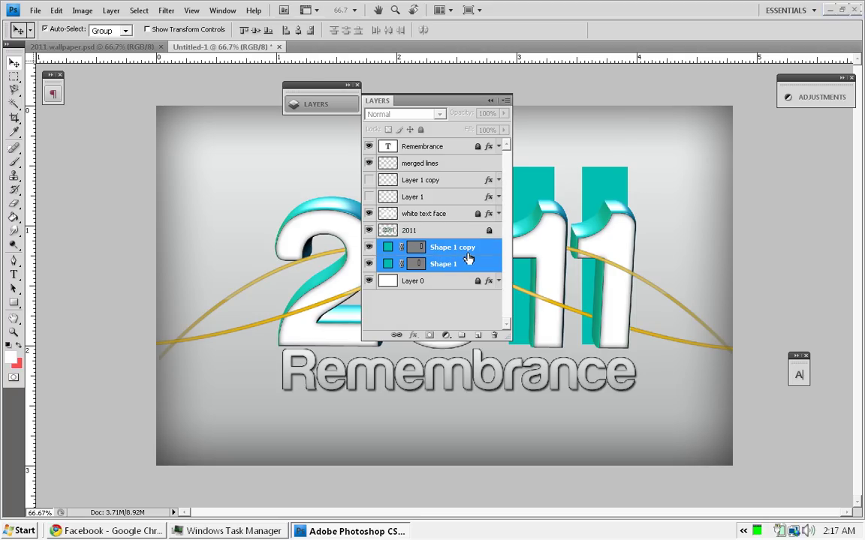
pyautogui.hotkey('ctrl', 'e')
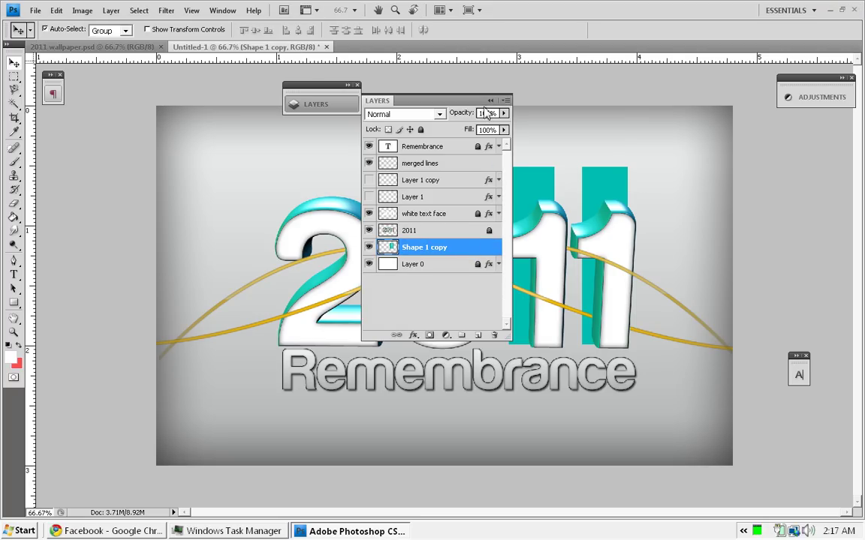
pyautogui.click(490, 99)
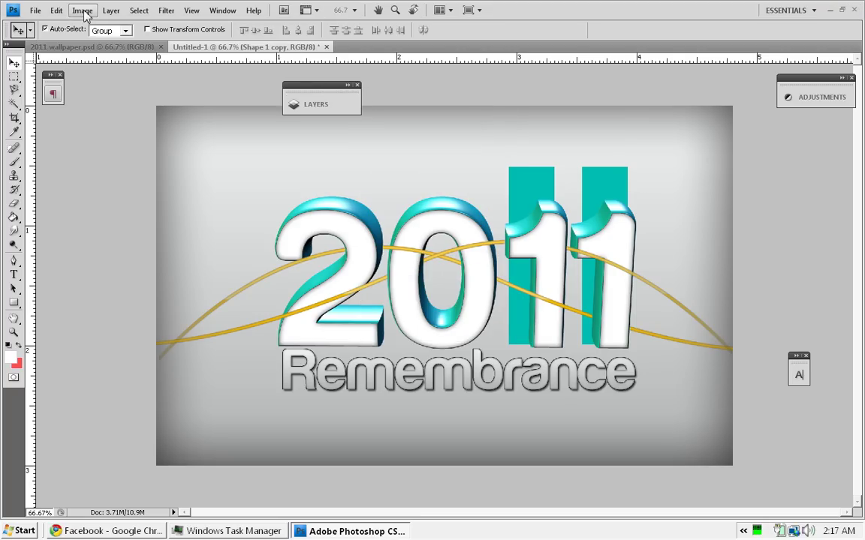
# Apply a Gaussian Blur with a 20.5 pixel radius to the merged teal bars
pyautogui.click(166, 12)
pyautogui.moveTo(210, 144)
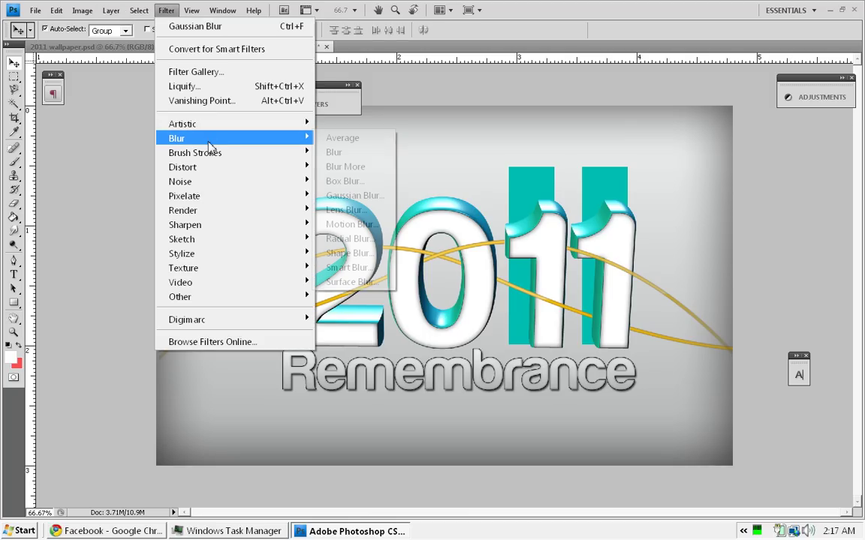
pyautogui.click(354, 199)
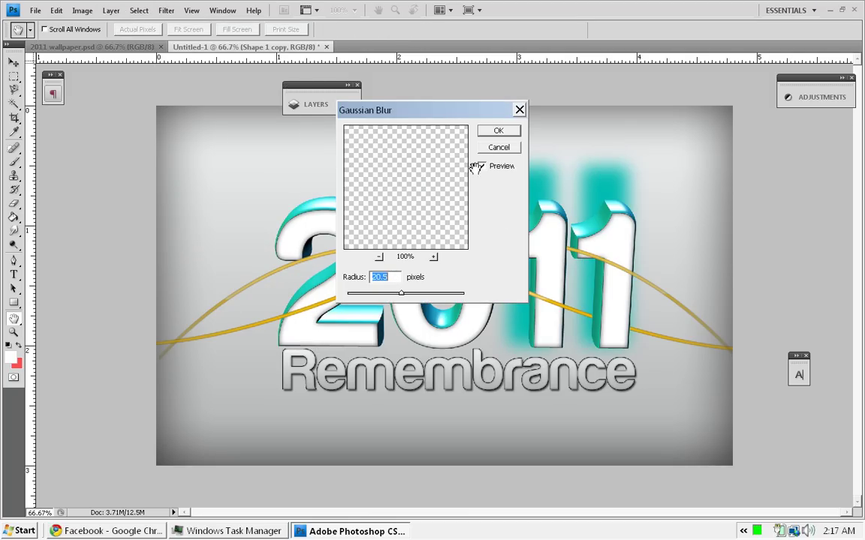
pyautogui.click(514, 135)
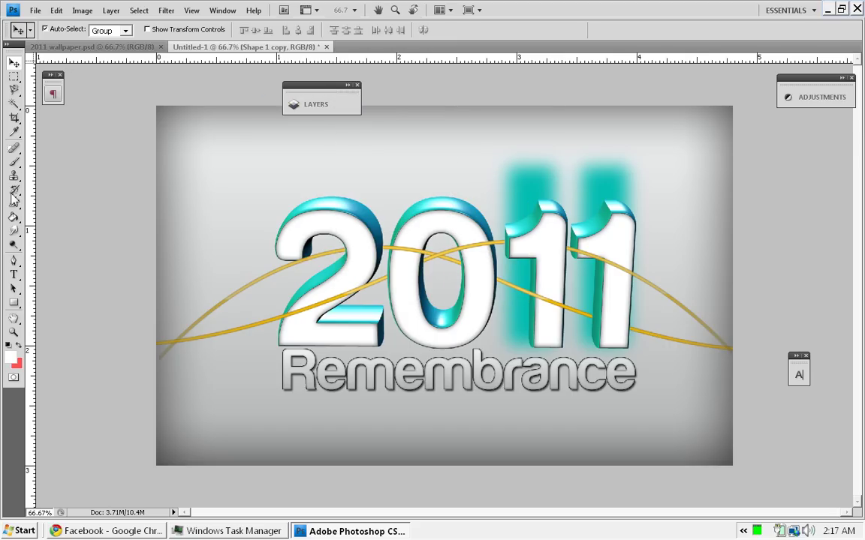
# Smudge a thin wick upward from the top centre of each teal bar using a 25 px Smudge brush at 50% strength
pyautogui.click(14, 233)
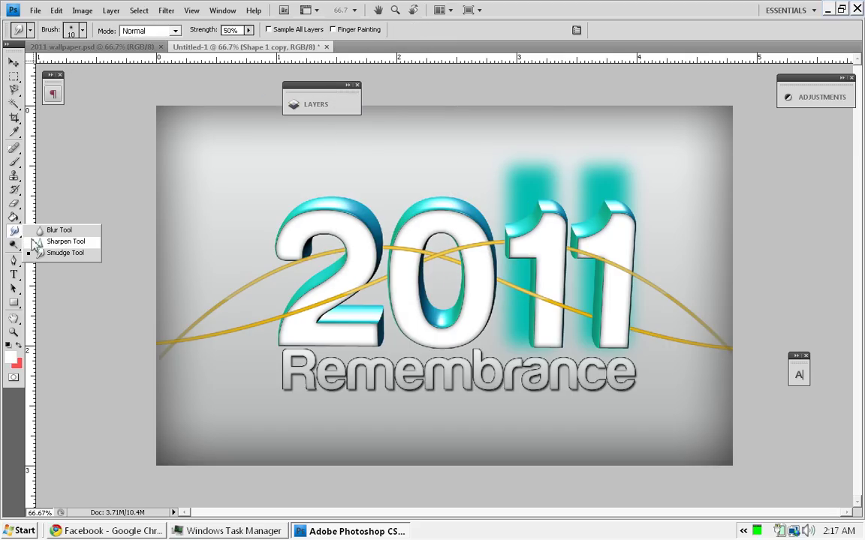
pyautogui.click(64, 253)
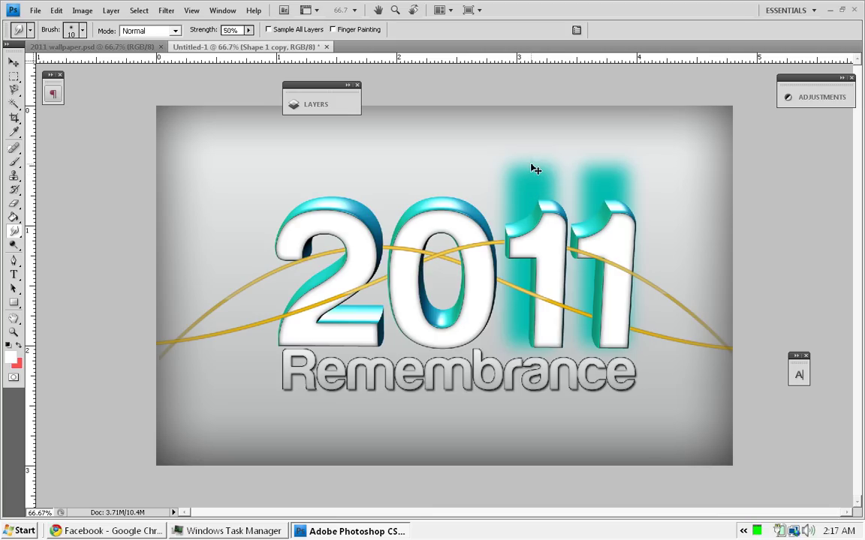
pyautogui.press(']')
pyautogui.press('[')
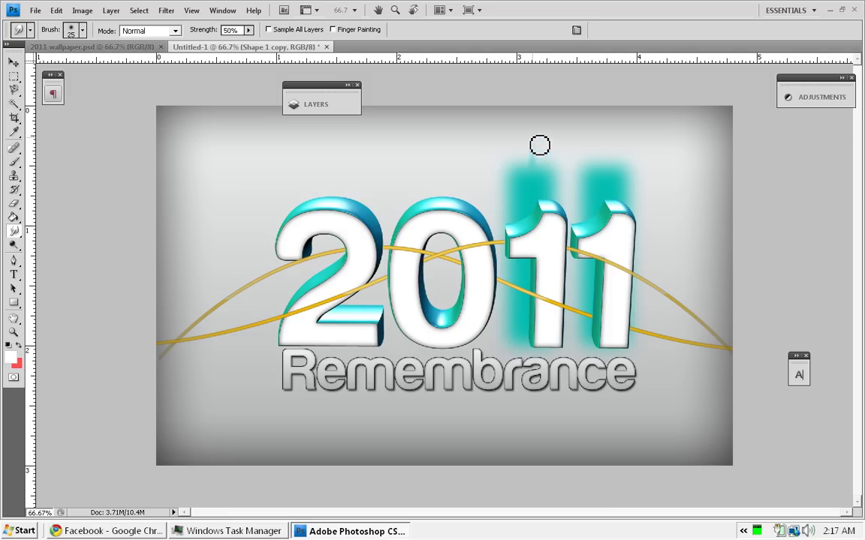
pyautogui.moveTo(533, 176); pyautogui.dragTo(531, 152)
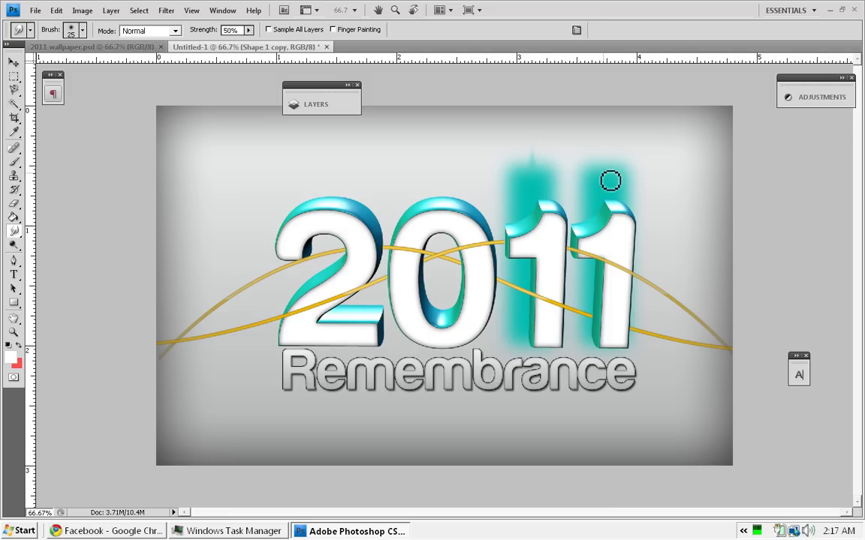
pyautogui.moveTo(610, 181); pyautogui.dragTo(609, 145)
pyautogui.moveTo(611, 180); pyautogui.dragTo(610, 141)
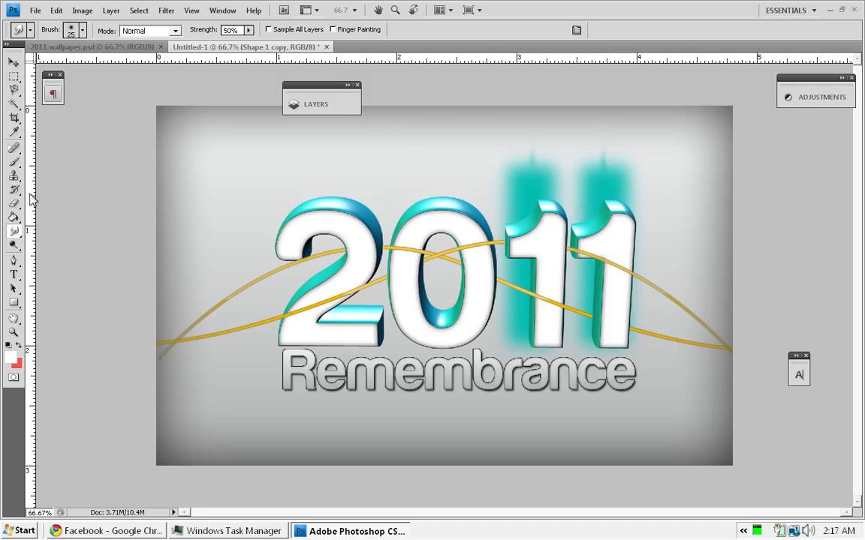
# Paint a small red dot at the base of each smudged wick using a 9 px brush
pyautogui.click(15, 162)
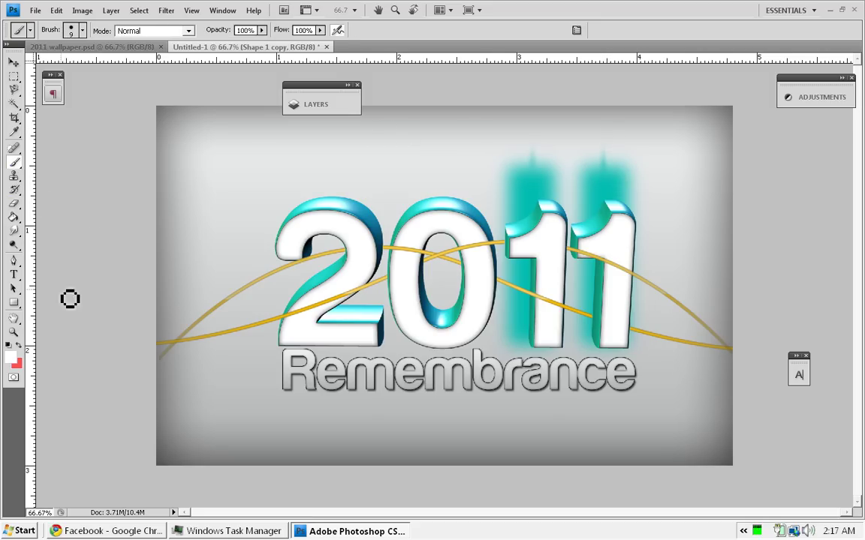
pyautogui.click(20, 343)
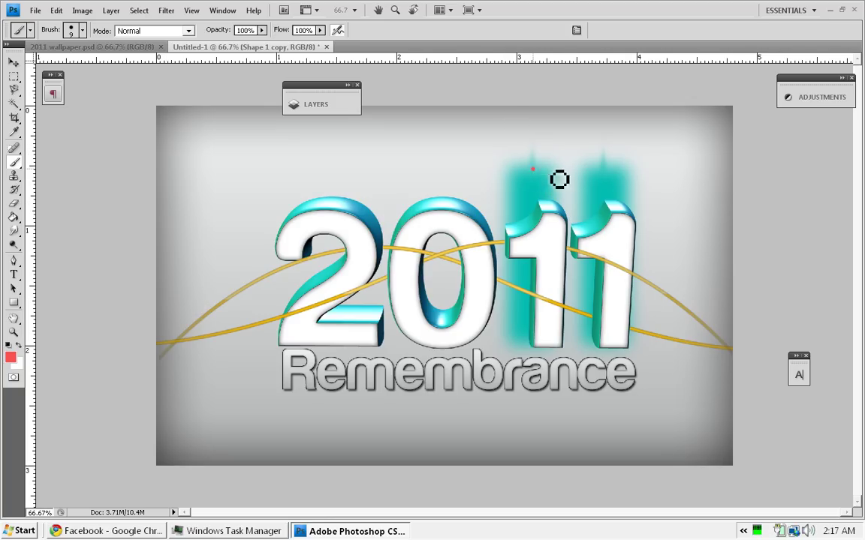
pyautogui.click(614, 183)
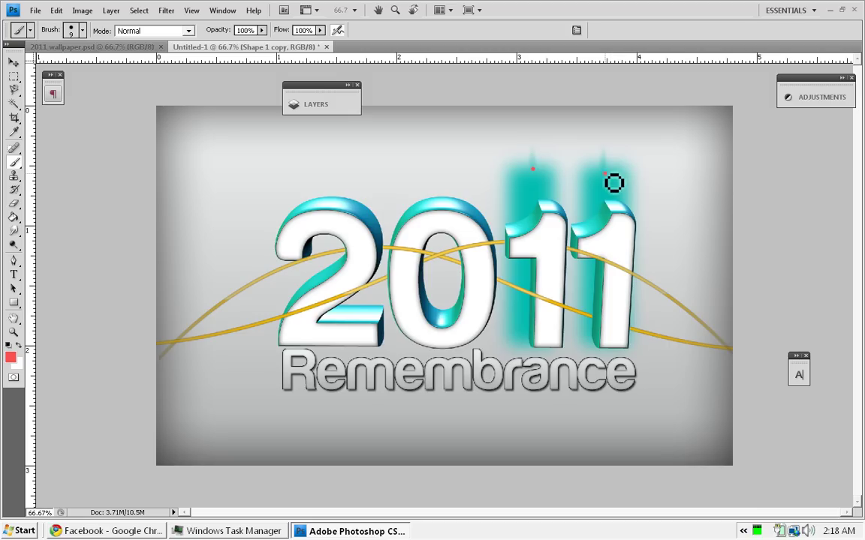
# Set the Smudge tool's brush size to 15 px for working on the red dots
pyautogui.click(16, 232)
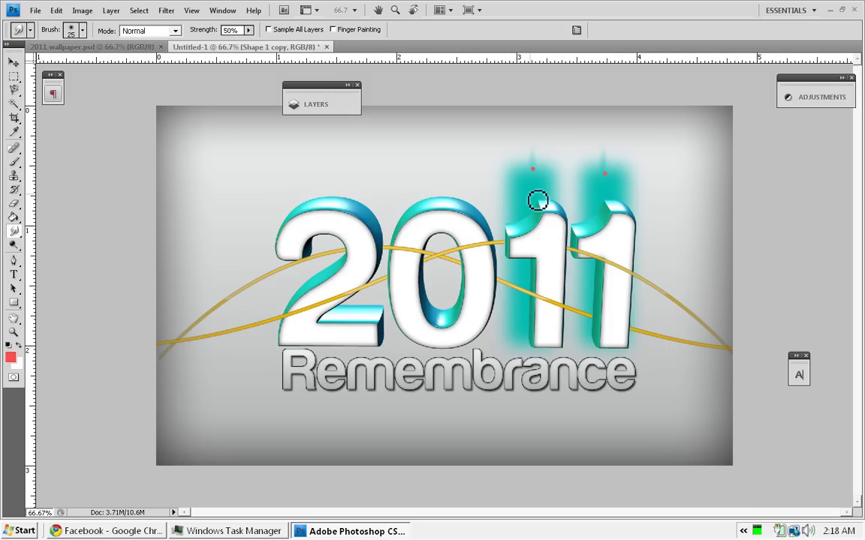
pyautogui.press('[')
pyautogui.press('[')
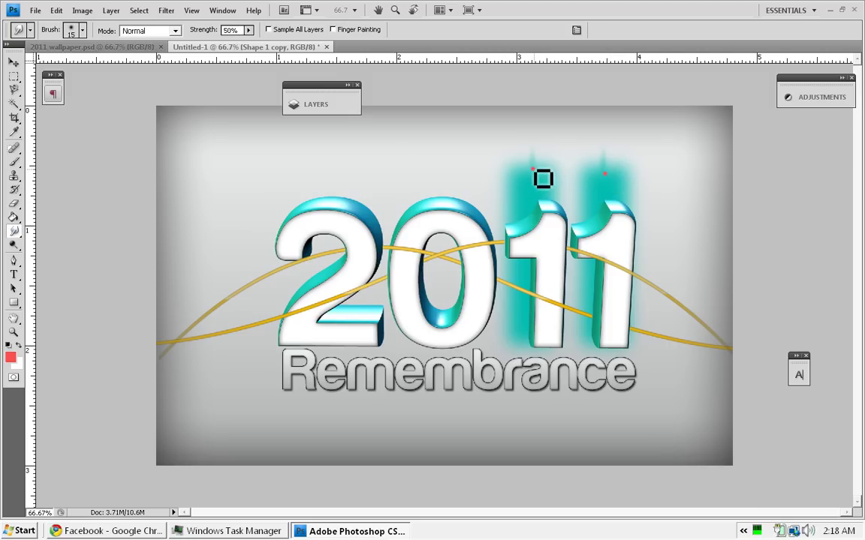